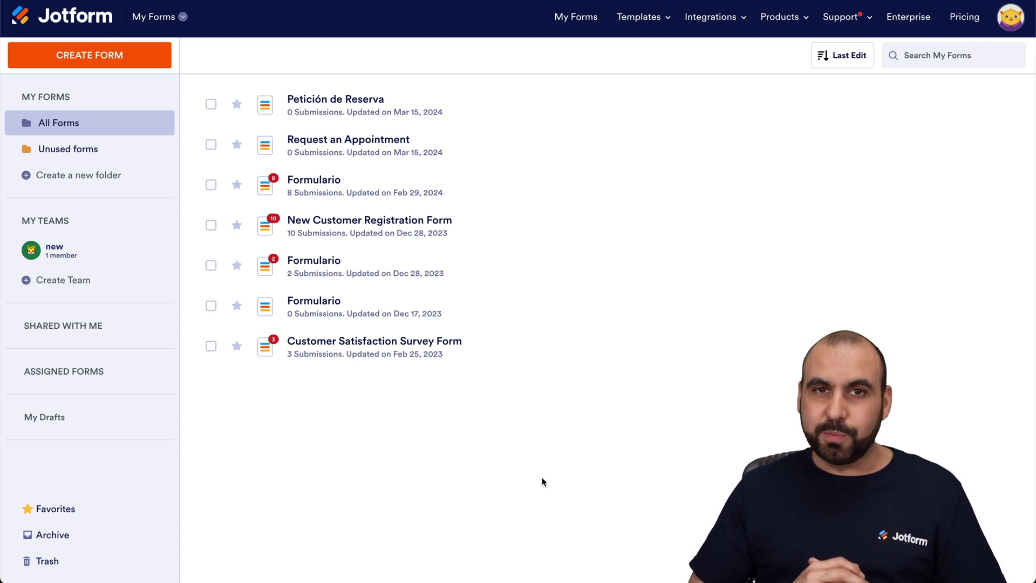
Go to My Apps, start creating an app from a template, and list the Booking Apps templates
left_click(170, 24)
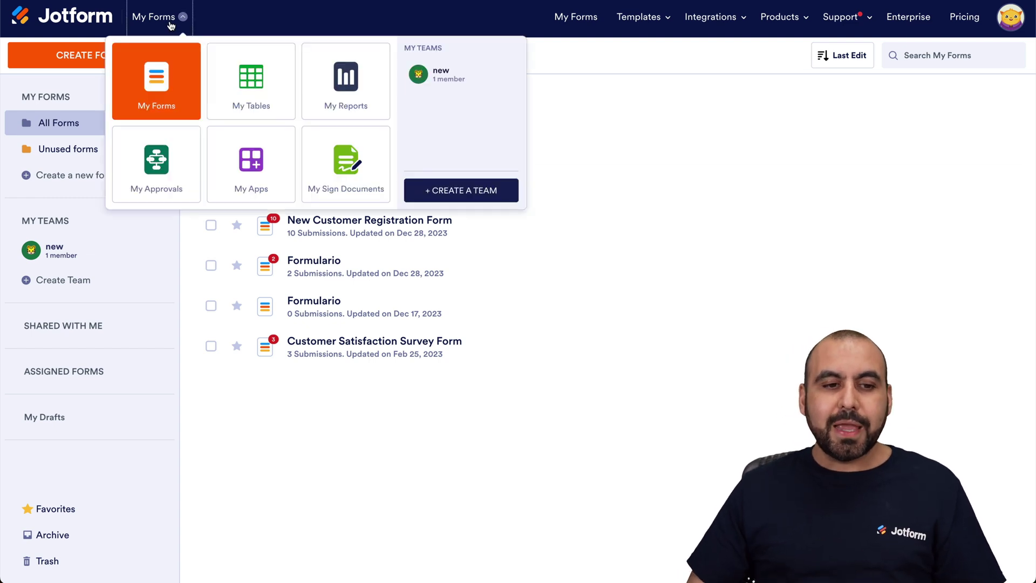
left_click(250, 158)
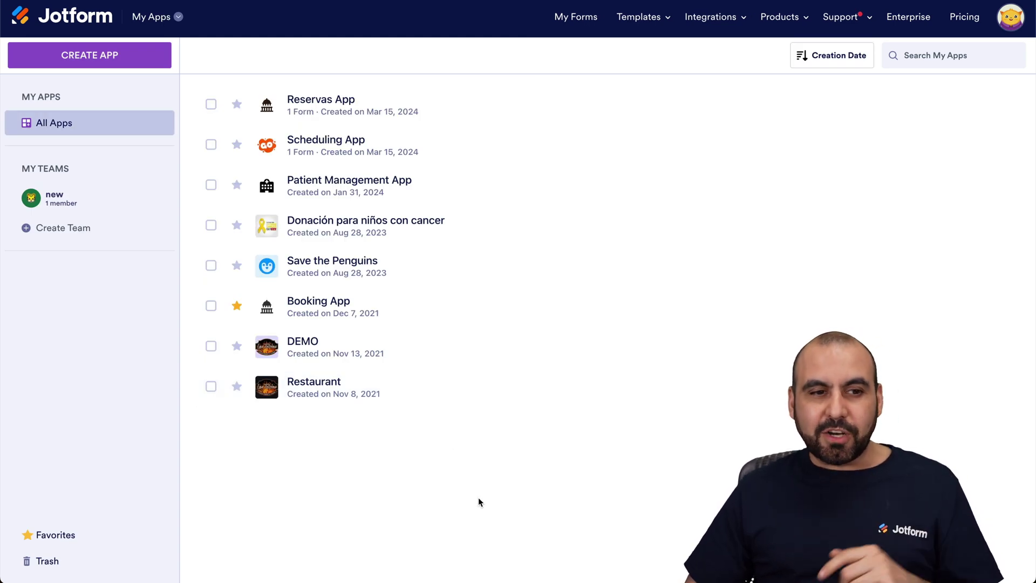
left_click(128, 63)
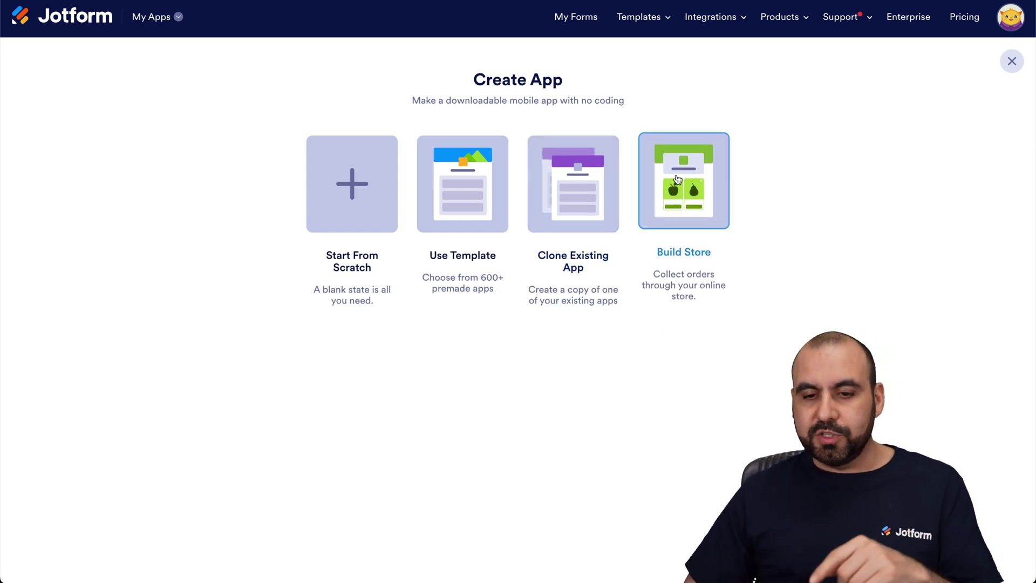
left_click(448, 189)
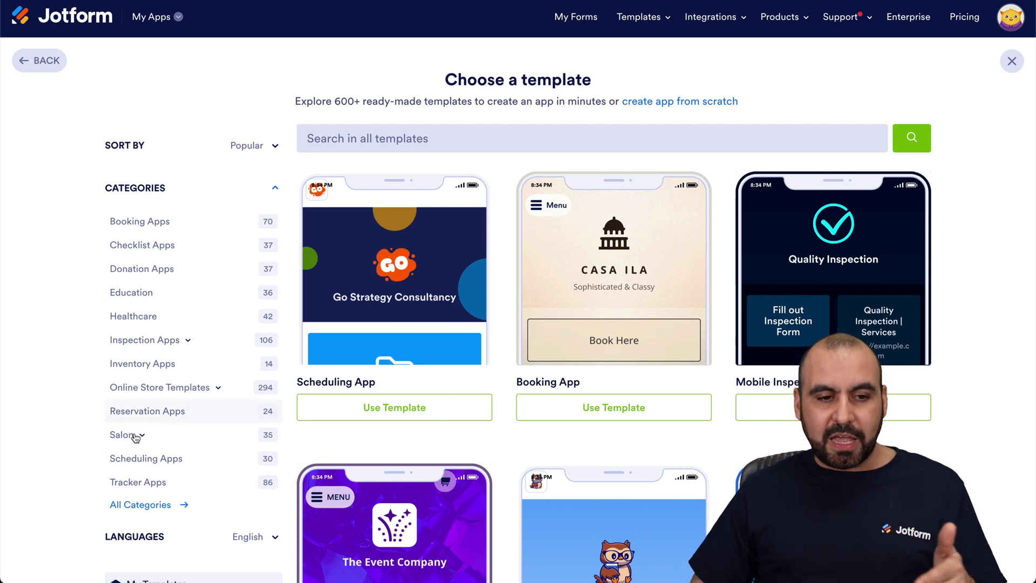
left_click(150, 226)
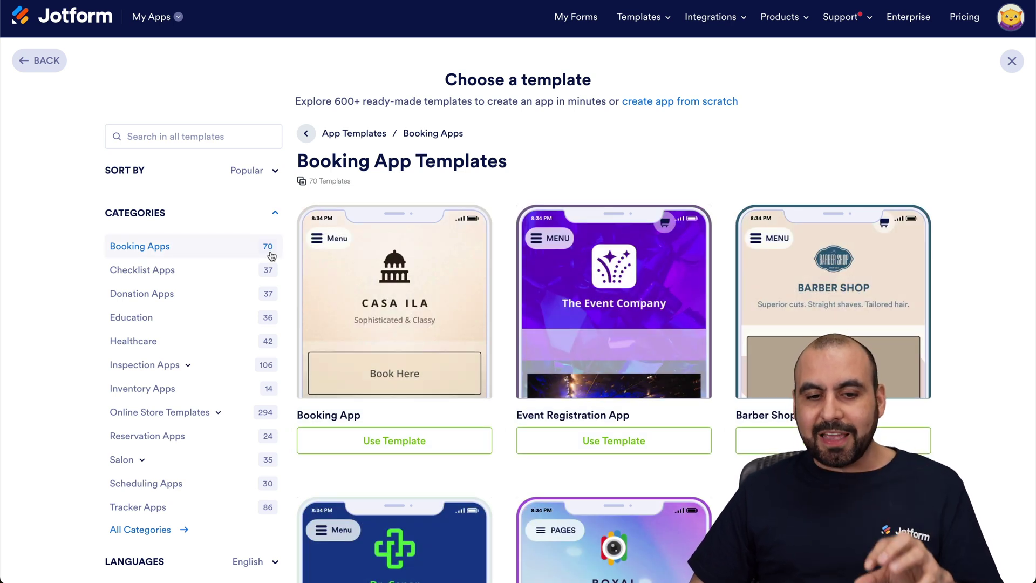
Preview the Event Registration App template, checking its contact form, feedback page and home page products, and close the preview
left_click(610, 361)
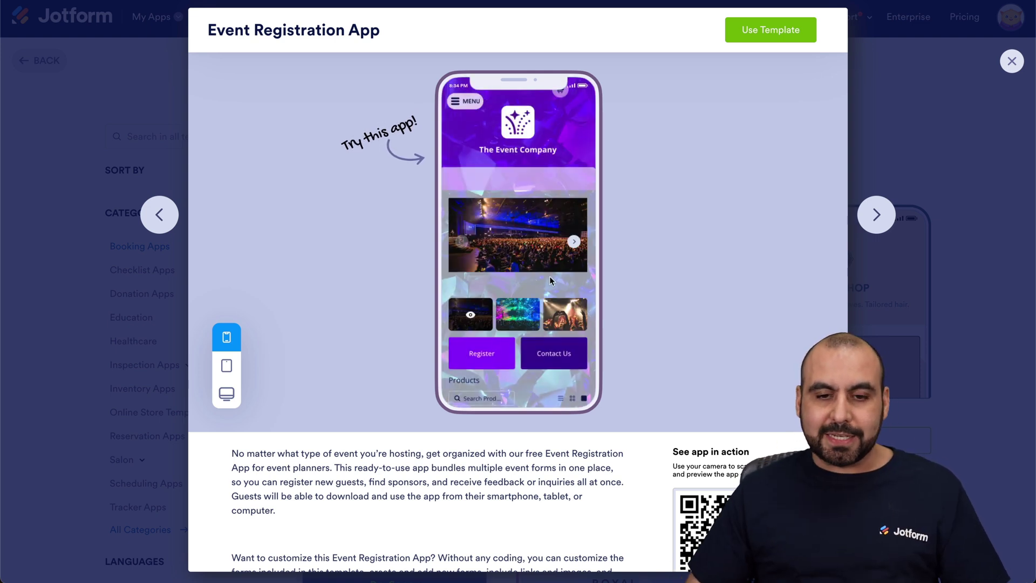
scroll(550, 280, "down", 4)
scroll(551, 289, "up", 3)
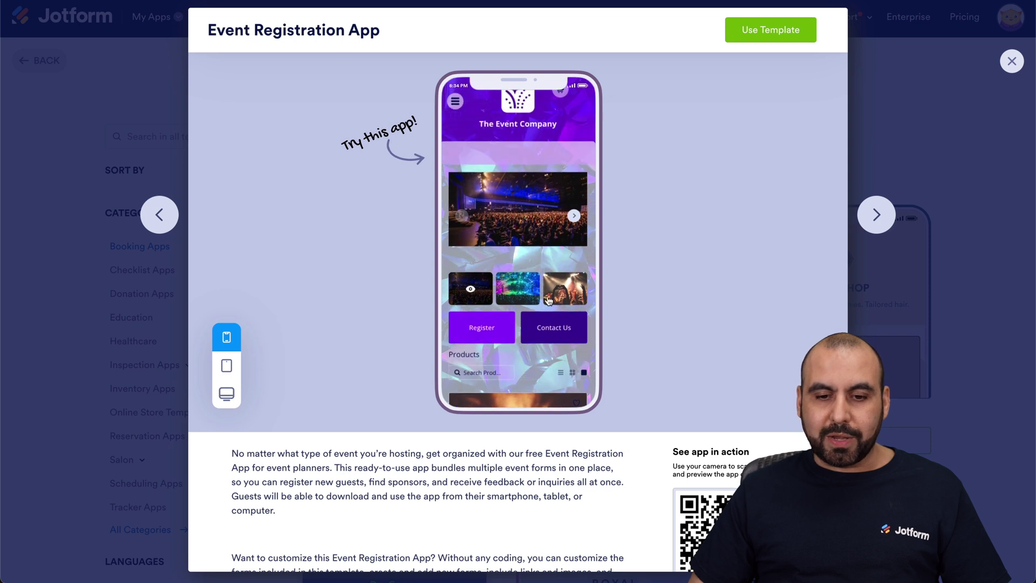
left_click(558, 333)
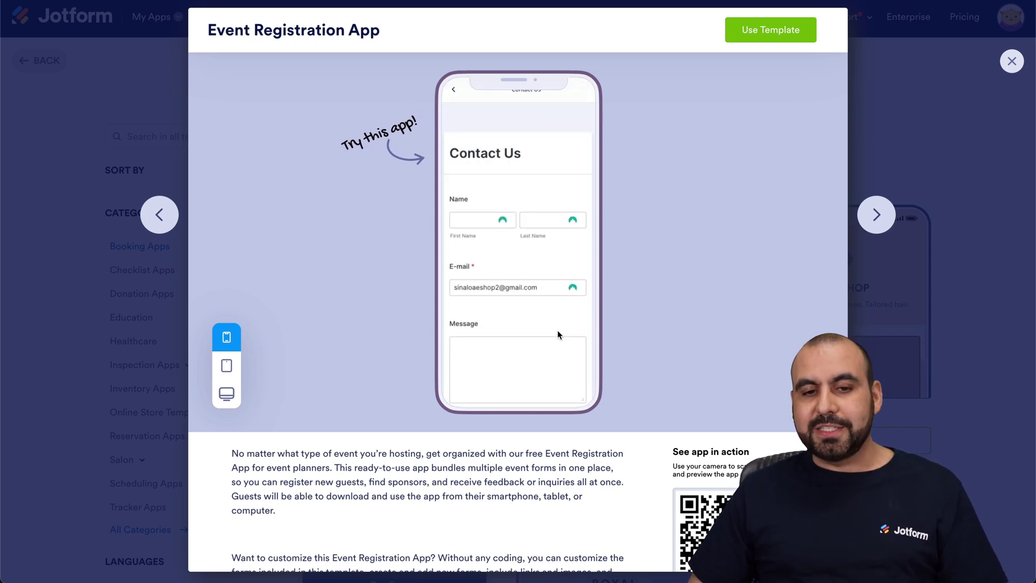
left_click(454, 93)
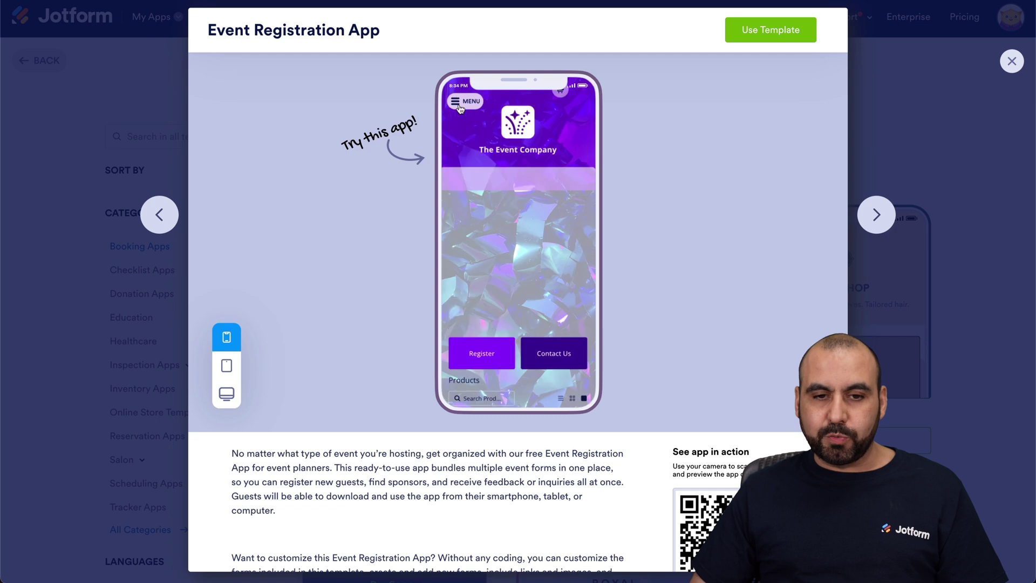
left_click(461, 99)
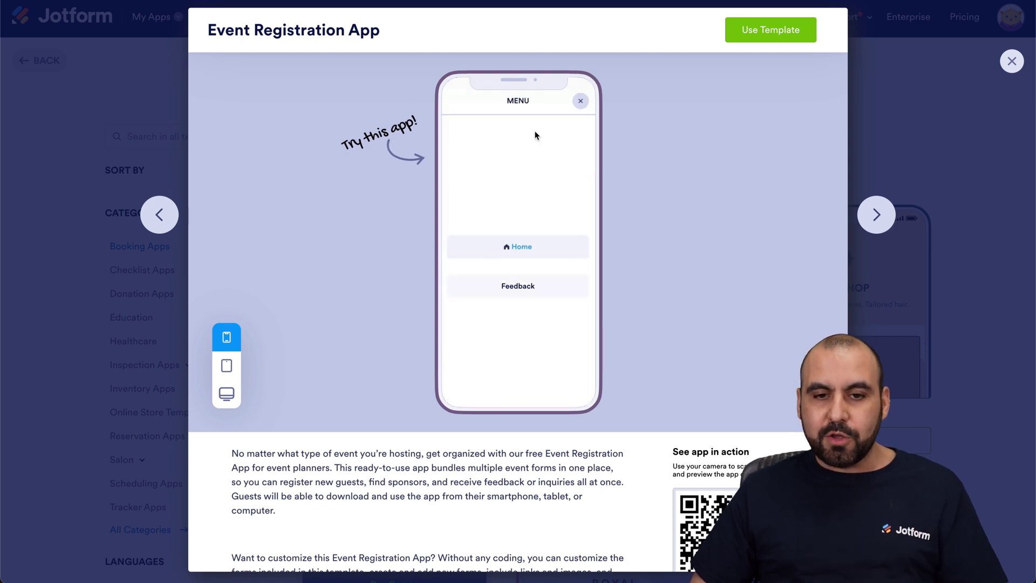
left_click(514, 282)
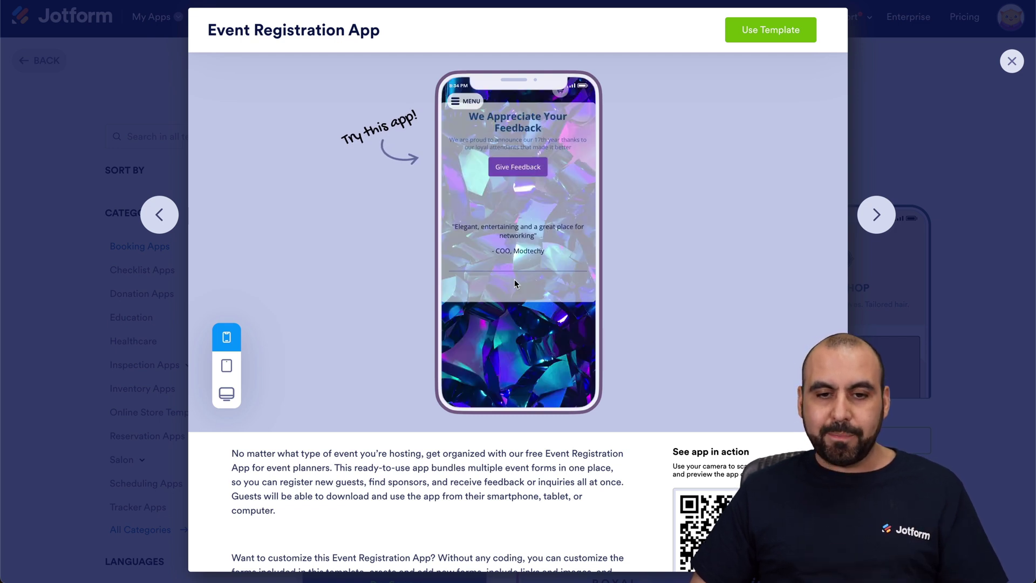
left_click(461, 101)
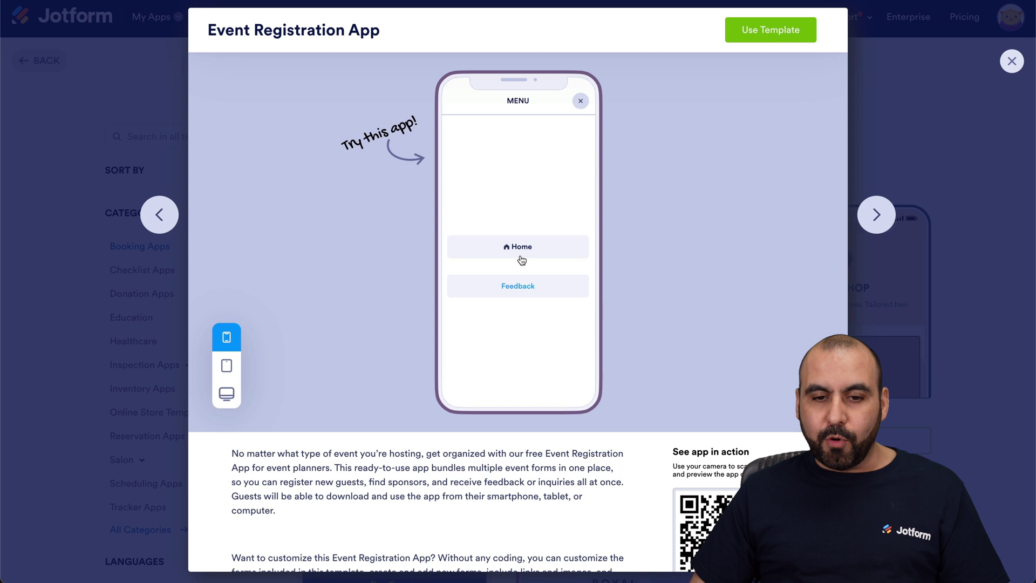
left_click(520, 251)
scroll(523, 270, "down", 4)
scroll(527, 319, "down", 3)
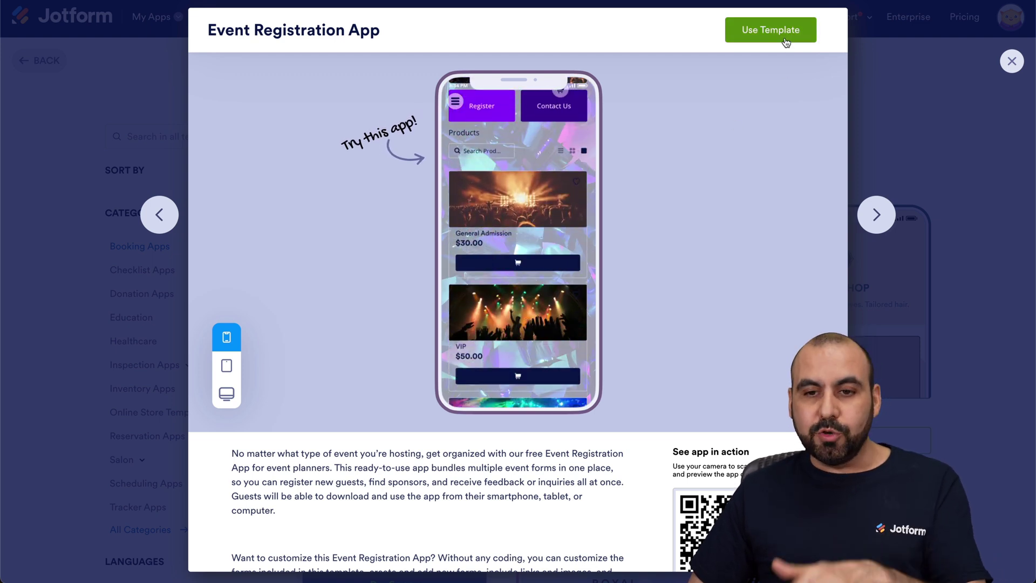
left_click(1010, 61)
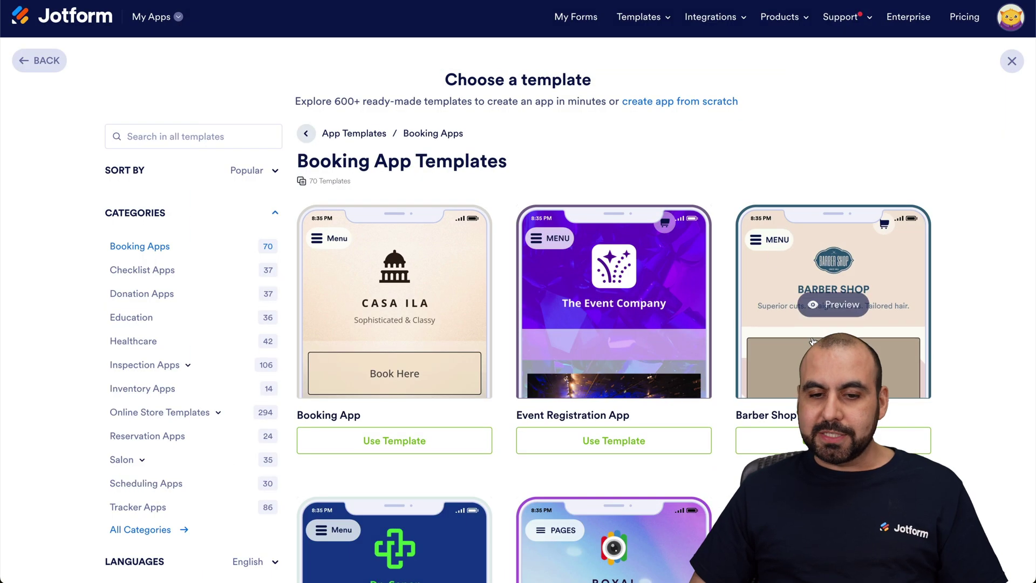
Preview the Barber Shop App template, look through its products and testimonials, and create the app from it
left_click(851, 316)
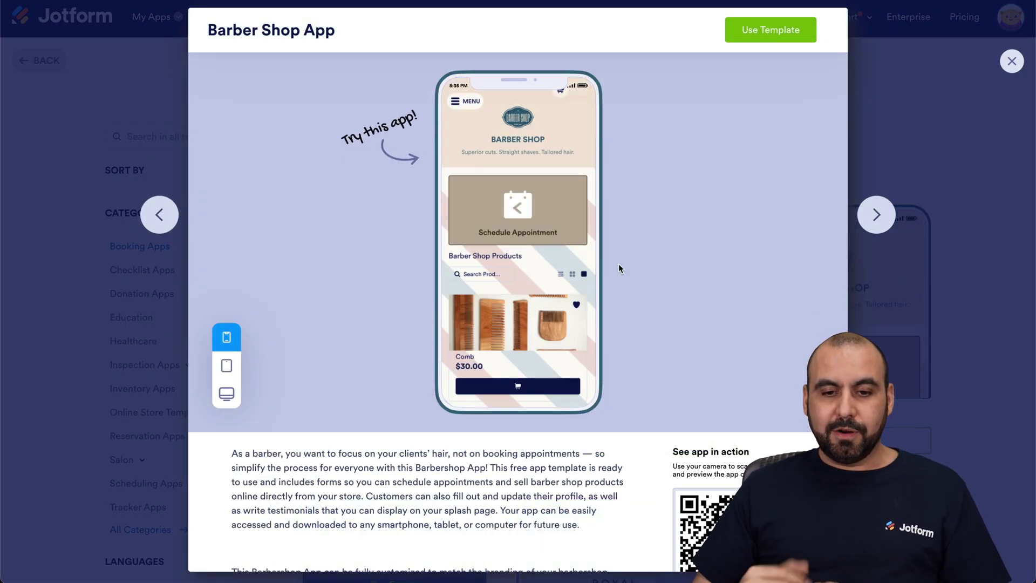
scroll(526, 215, "down", 5)
scroll(534, 237, "down", 8)
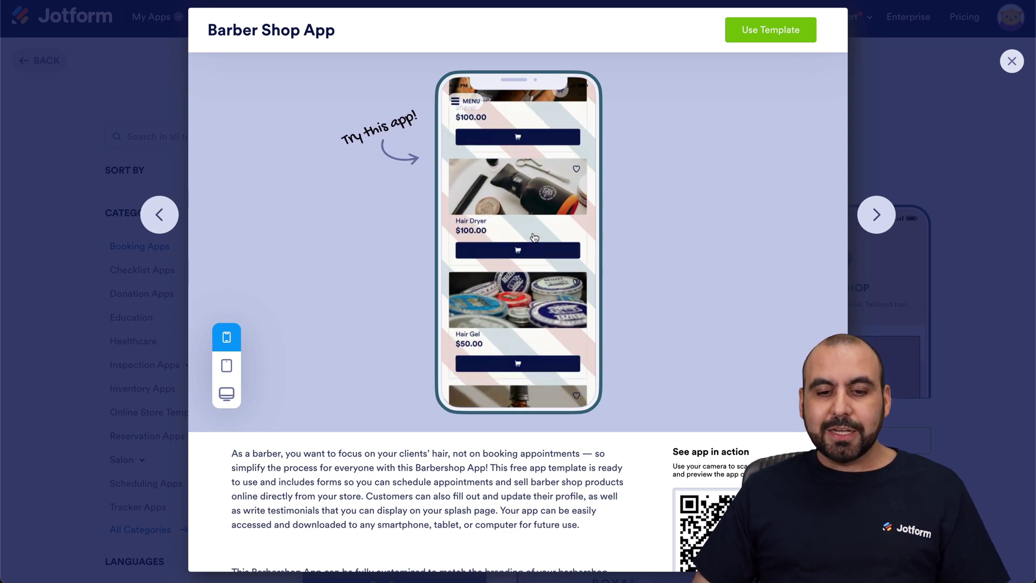
scroll(533, 234, "up", 10)
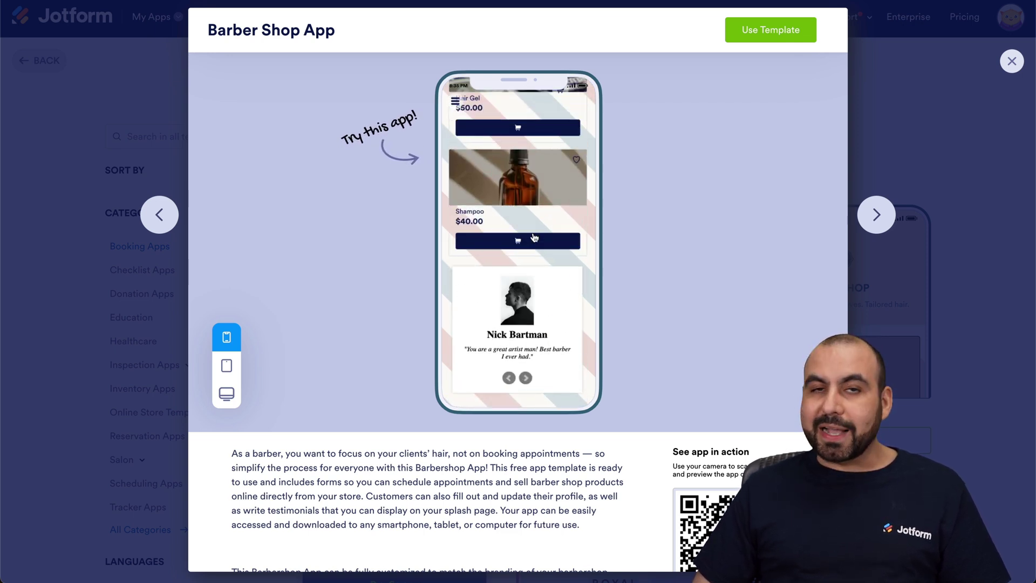
scroll(534, 237, "up", 1)
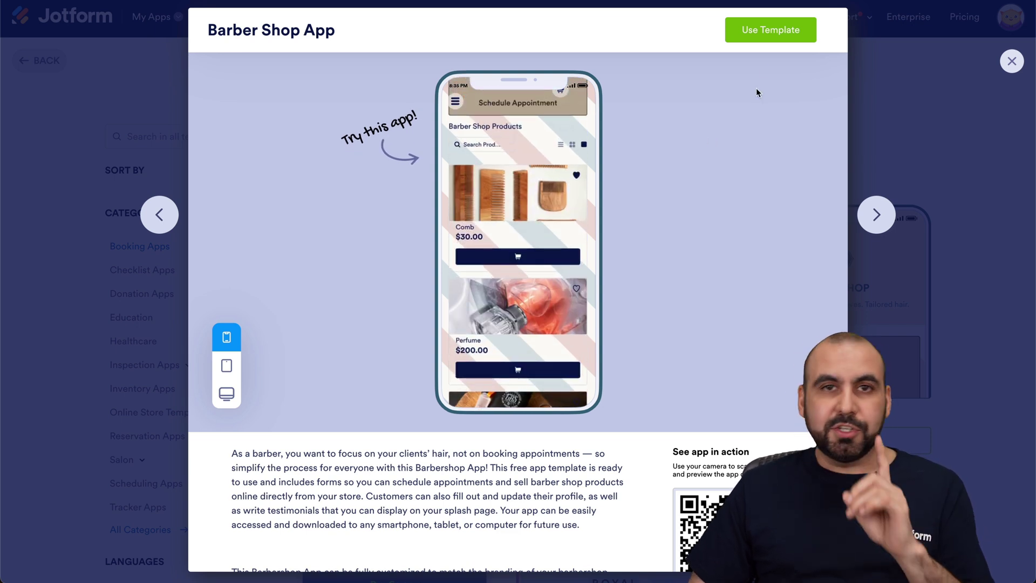
left_click(800, 27)
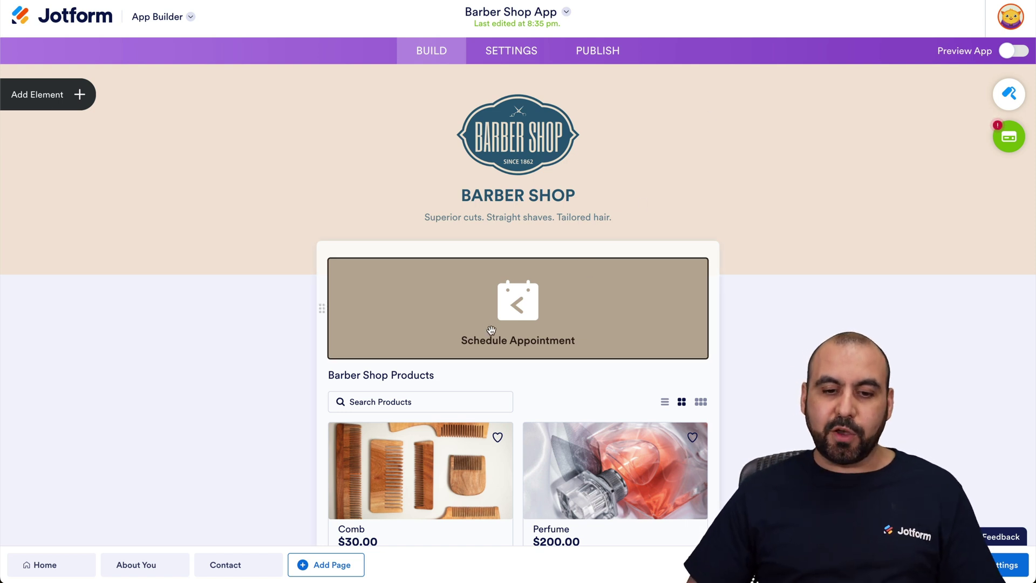
Open the form connected to the Schedule Appointment element for editing
left_click(527, 323)
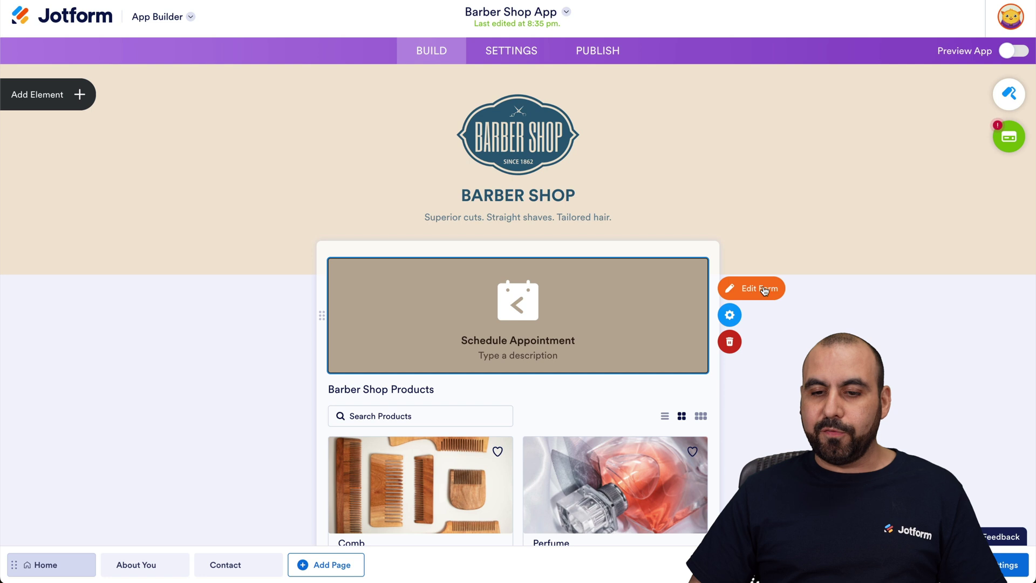
left_click(730, 320)
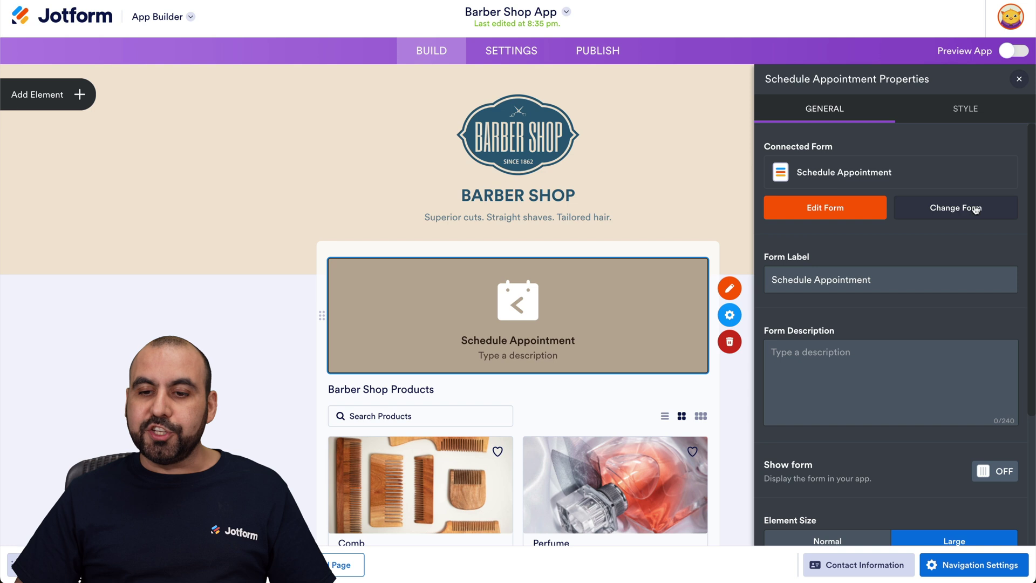
left_click(844, 209)
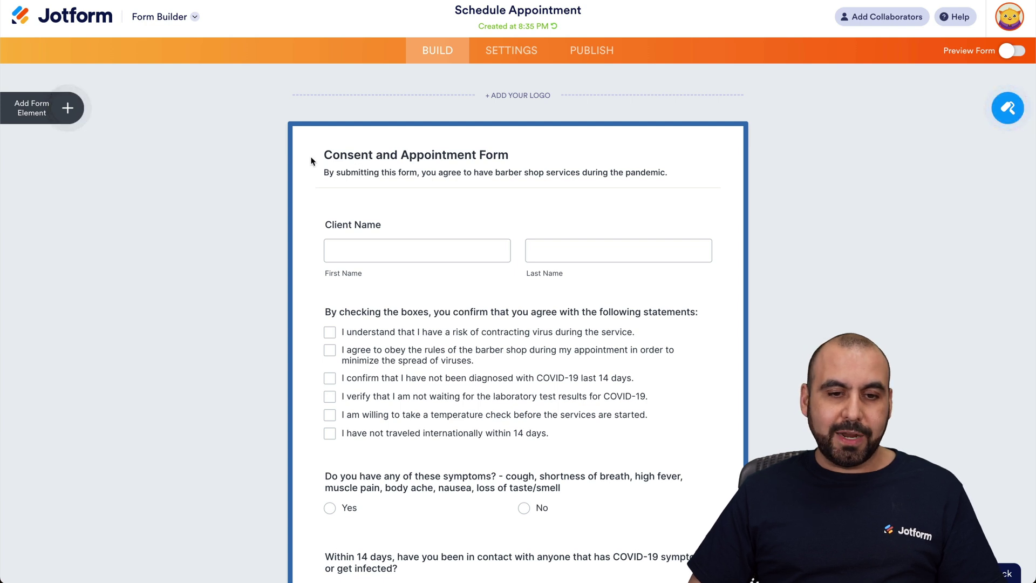
Look through the form's fields and shorten its heading to "Appointment Form"
scroll(528, 247, "down", 6)
scroll(529, 247, "down", 2)
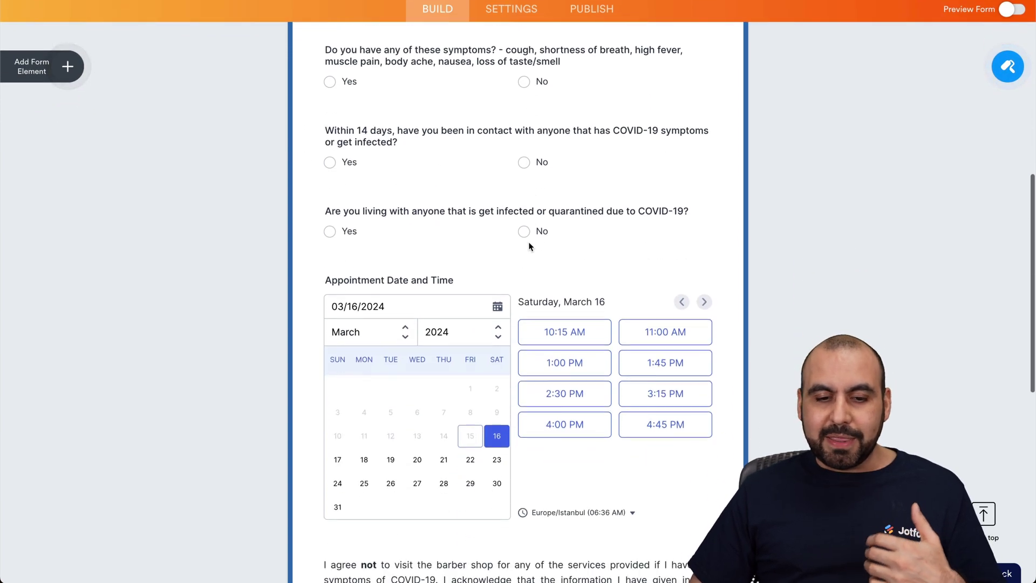
scroll(528, 246, "up", 10)
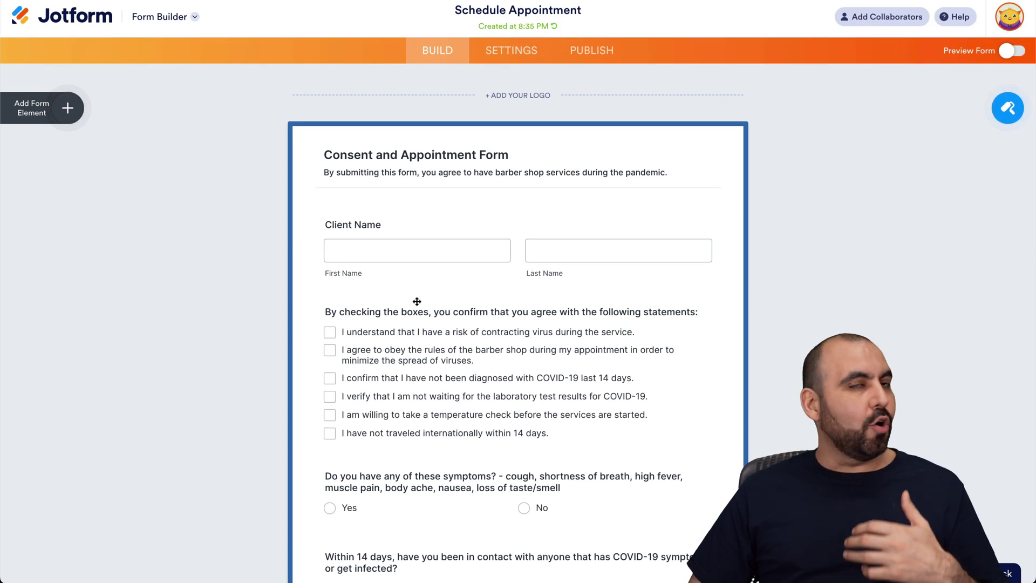
left_click(477, 171)
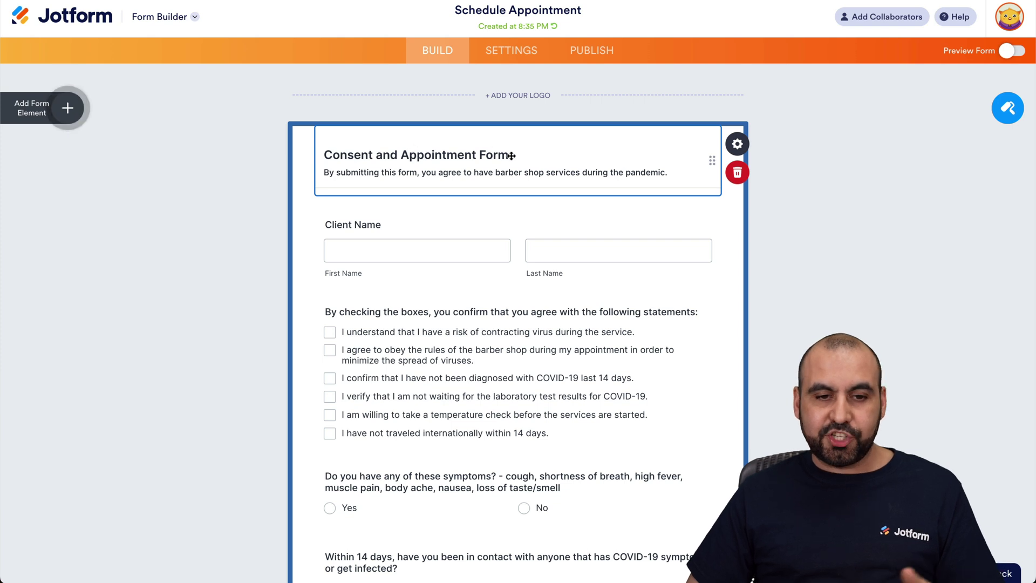
left_click_drag(404, 155, 307, 154)
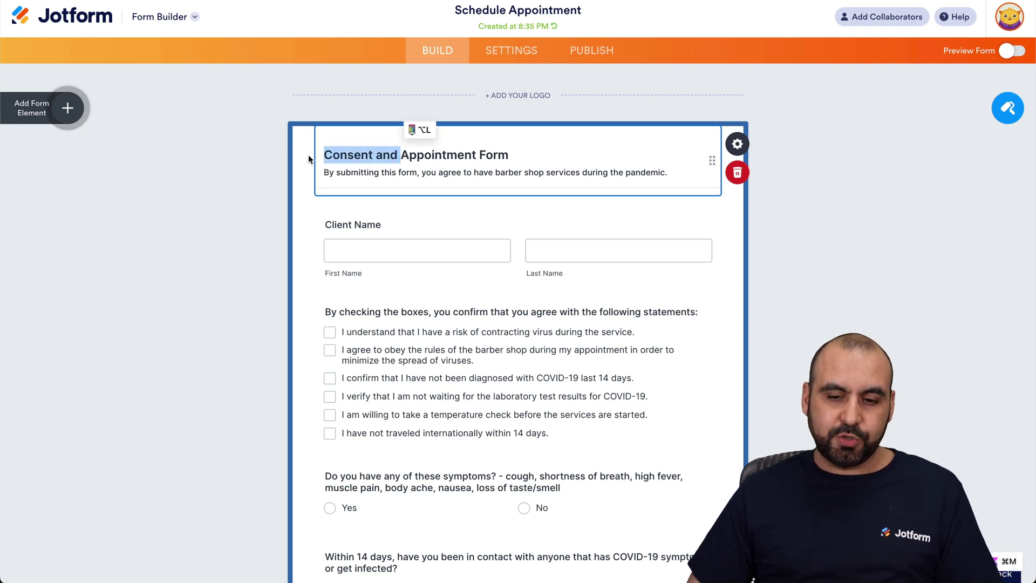
key("BackSpace")
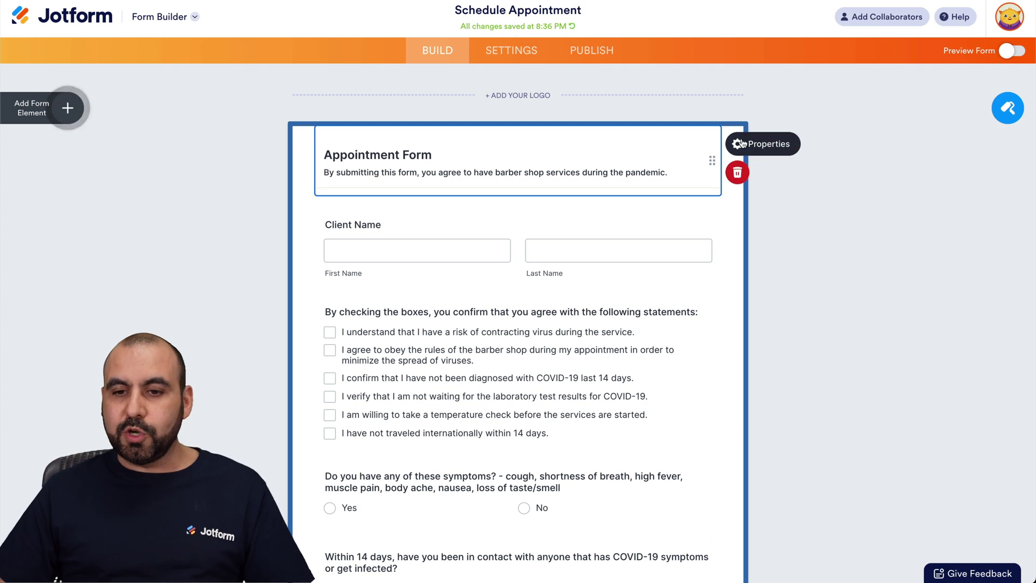
Enable the middle name option for the Client Name field and close its properties
left_click(737, 144)
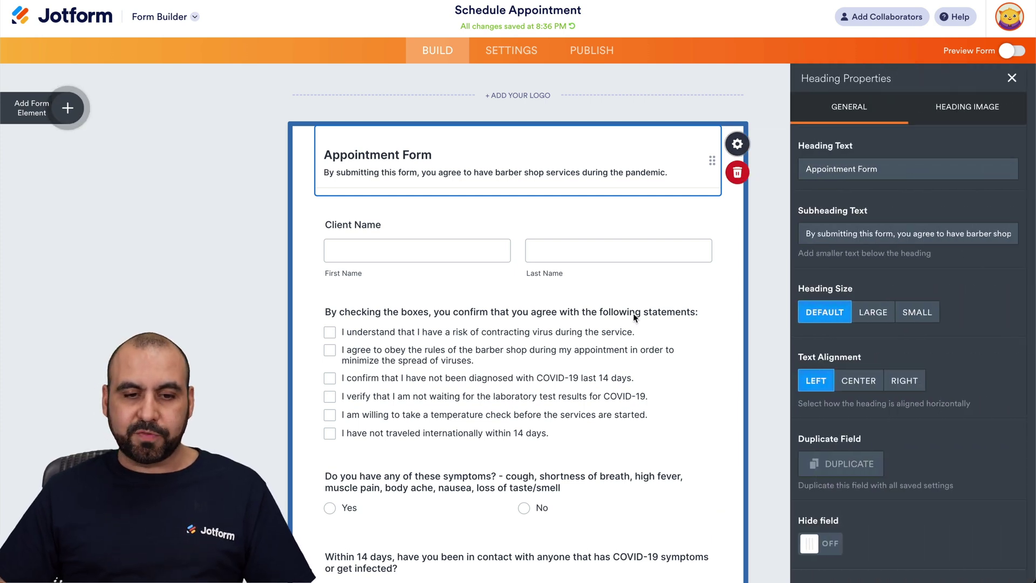
left_click(456, 266)
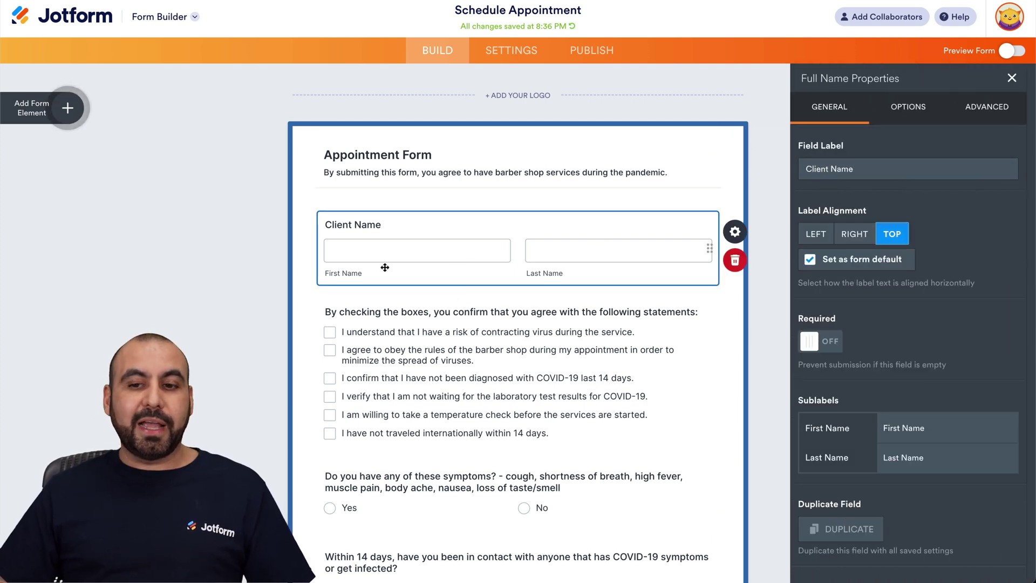
left_click(922, 106)
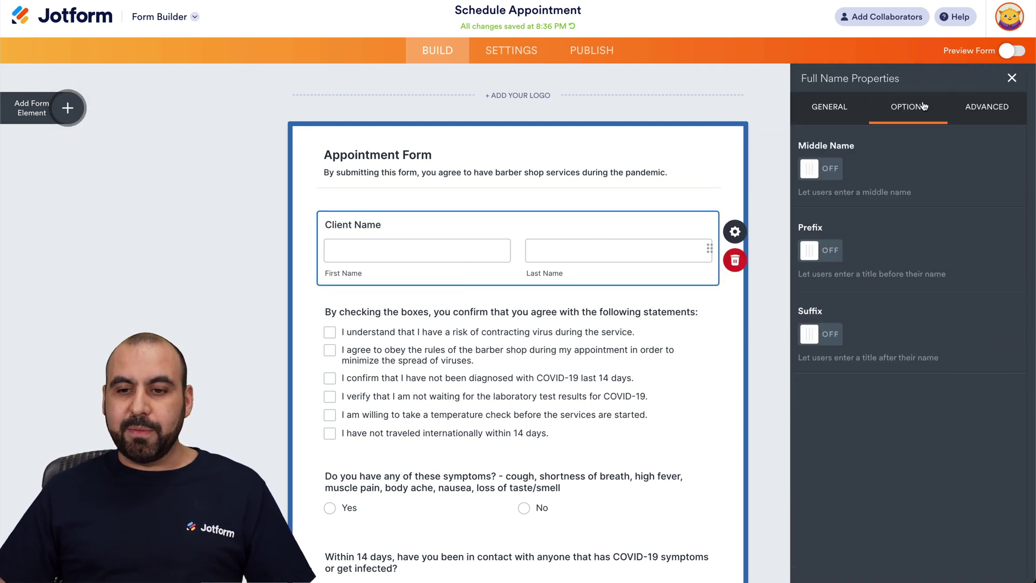
left_click(826, 170)
left_click(755, 331)
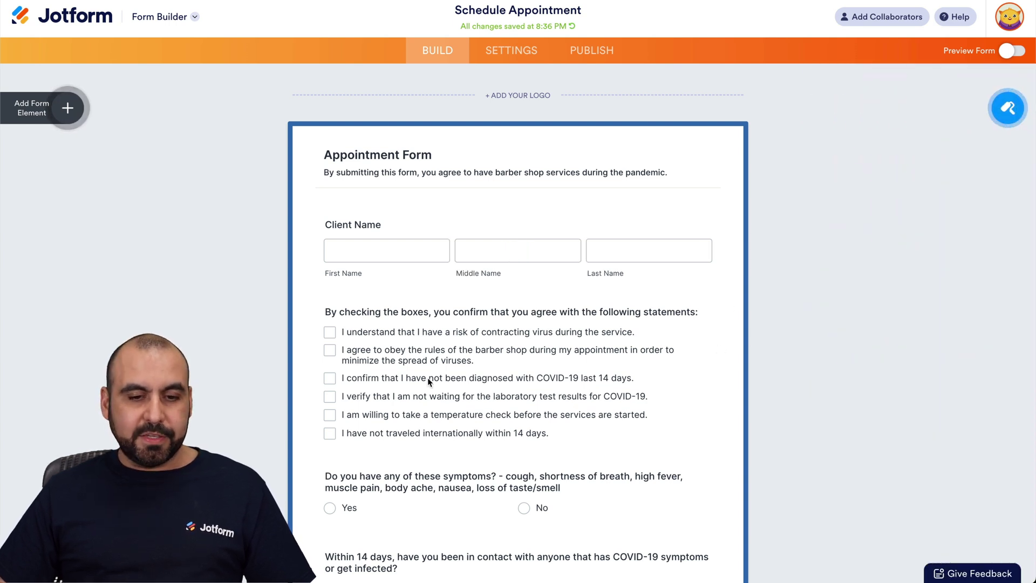
Delete the checkbox field with the agreement statements from the form
left_click(456, 438)
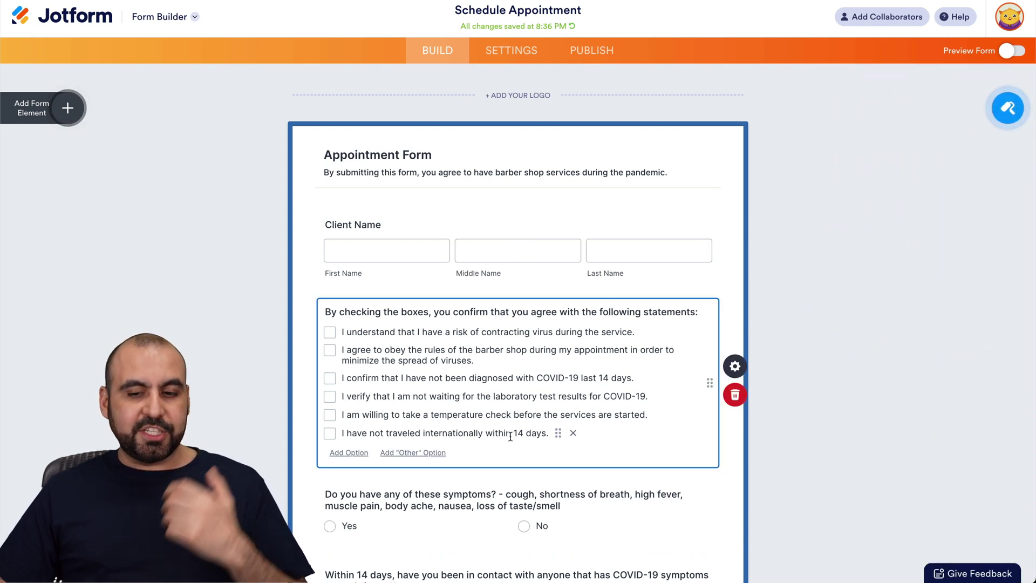
left_click(735, 394)
Review the Appointment Date and Time field's general, availability, limits and advanced properties
scroll(595, 456, "down", 6)
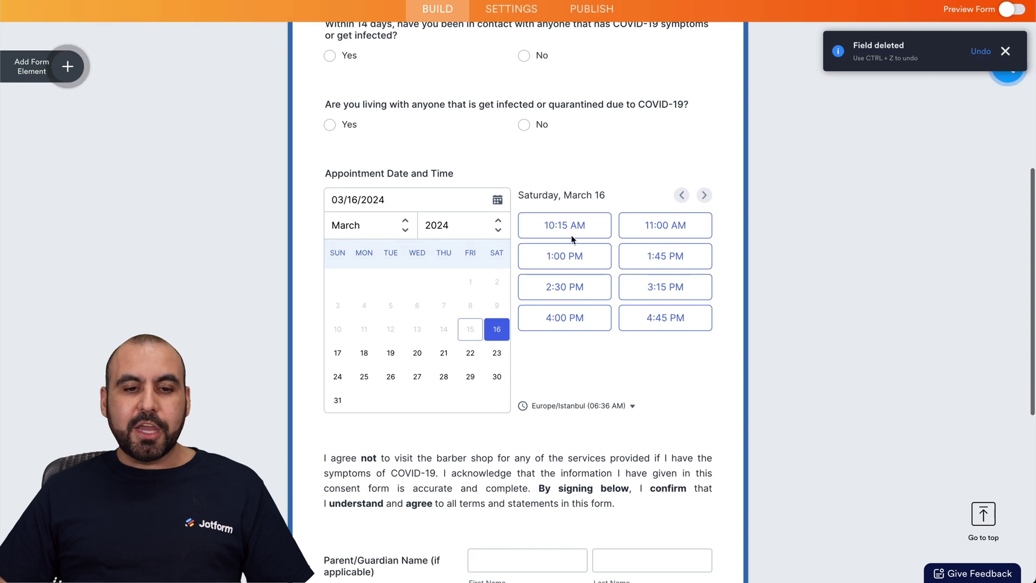
left_click(606, 347)
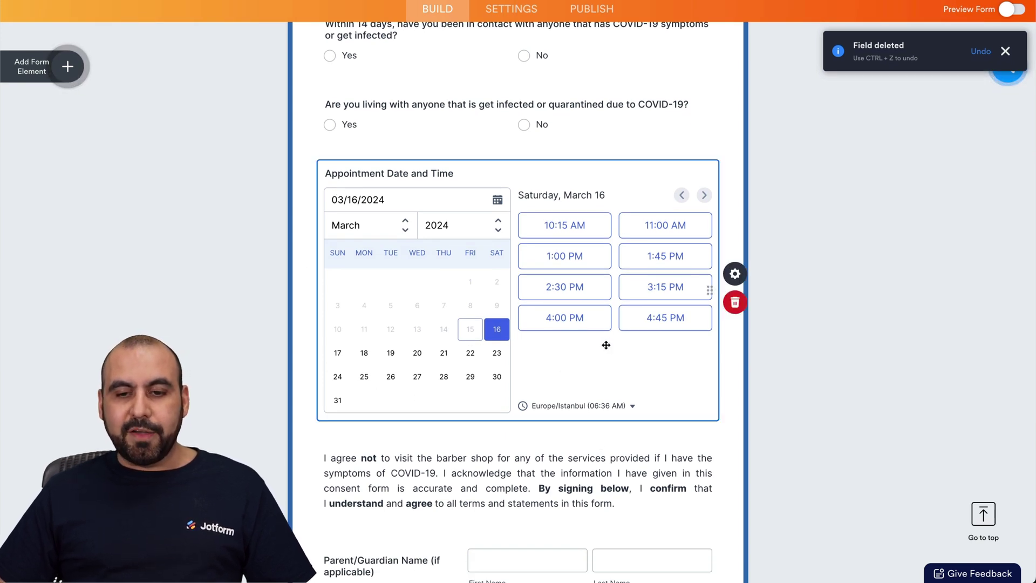
left_click(746, 275)
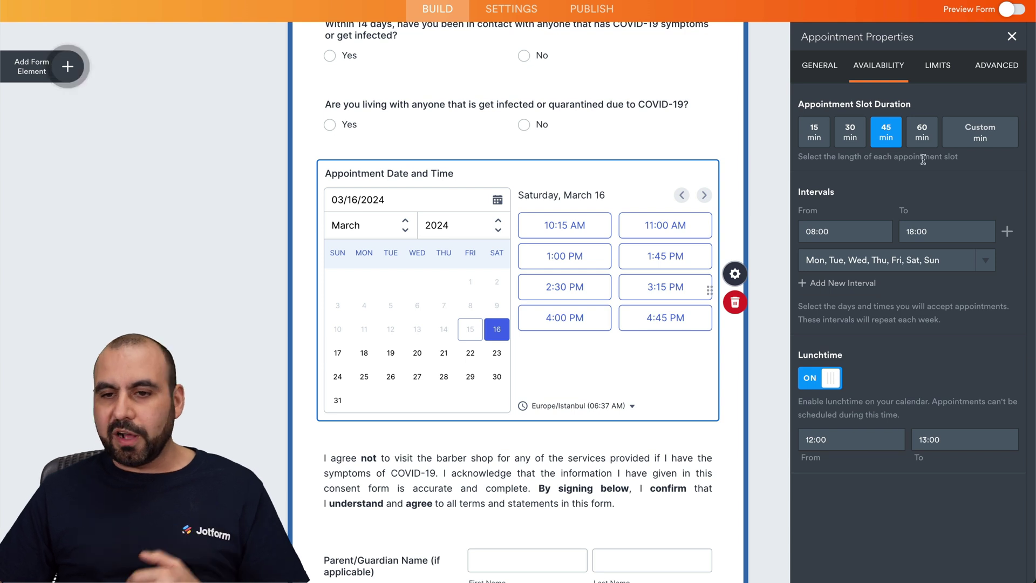
left_click(820, 65)
left_click(947, 73)
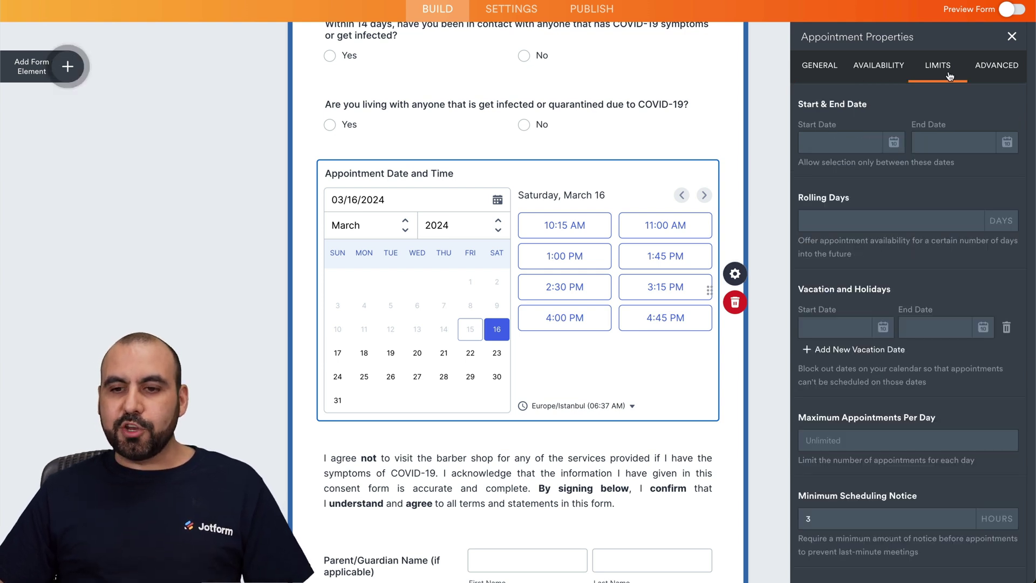
left_click(986, 72)
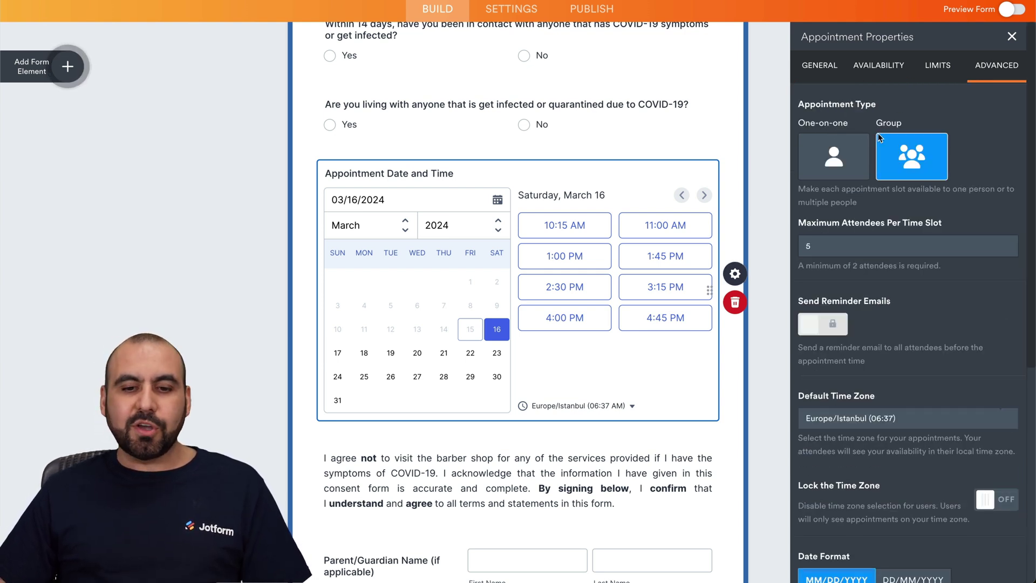
Look through the remaining form fields below the appointment calendar and close the open paragraph properties
scroll(600, 367, "down", 2)
left_click(638, 372)
scroll(703, 434, "down", 3)
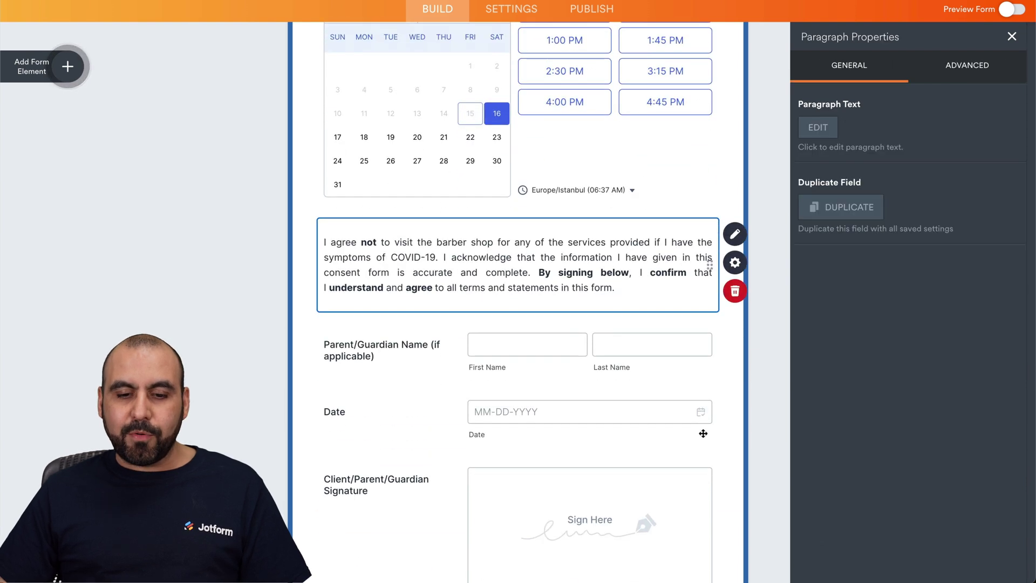
scroll(702, 433, "down", 3)
scroll(703, 436, "up", 15)
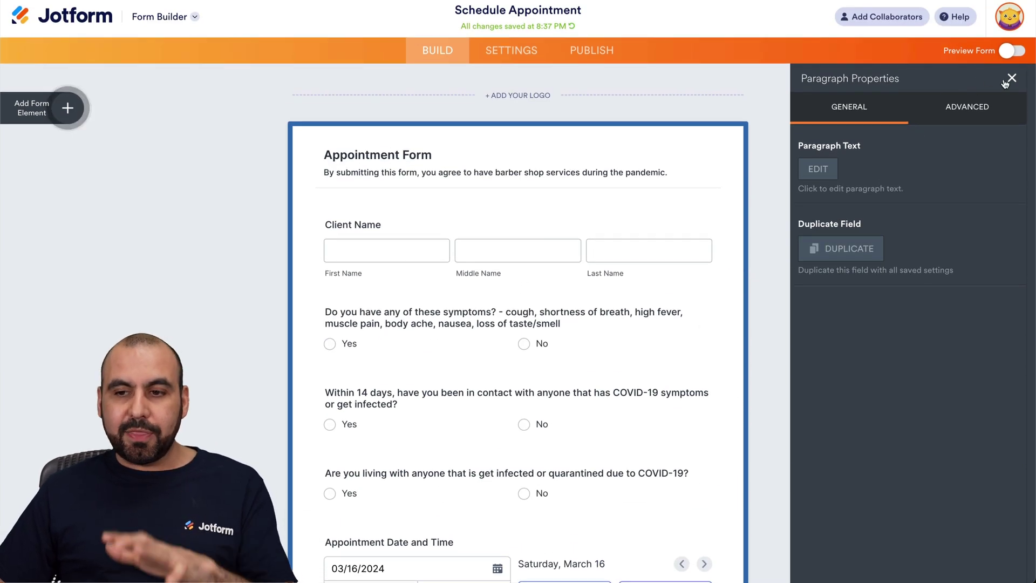
left_click(1010, 79)
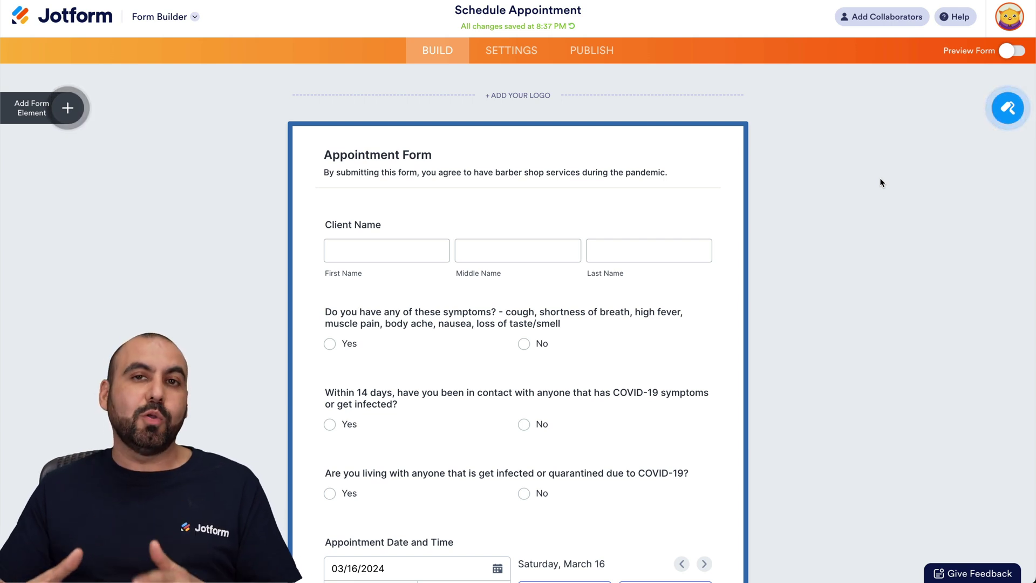
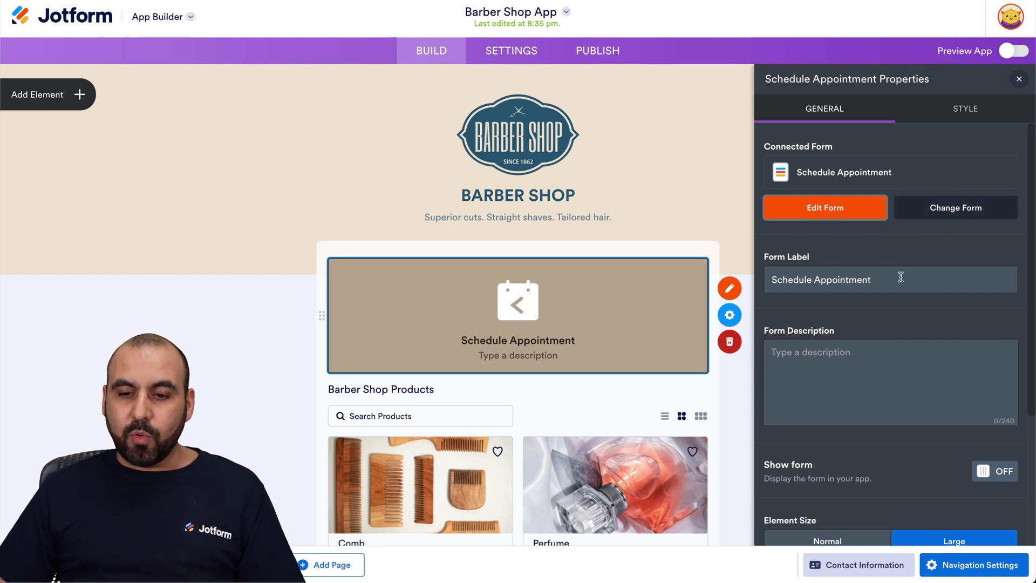
In the app builder, review the Schedule Appointment element's label, description, size and display options, and close its properties
left_click_drag(899, 278, 781, 276)
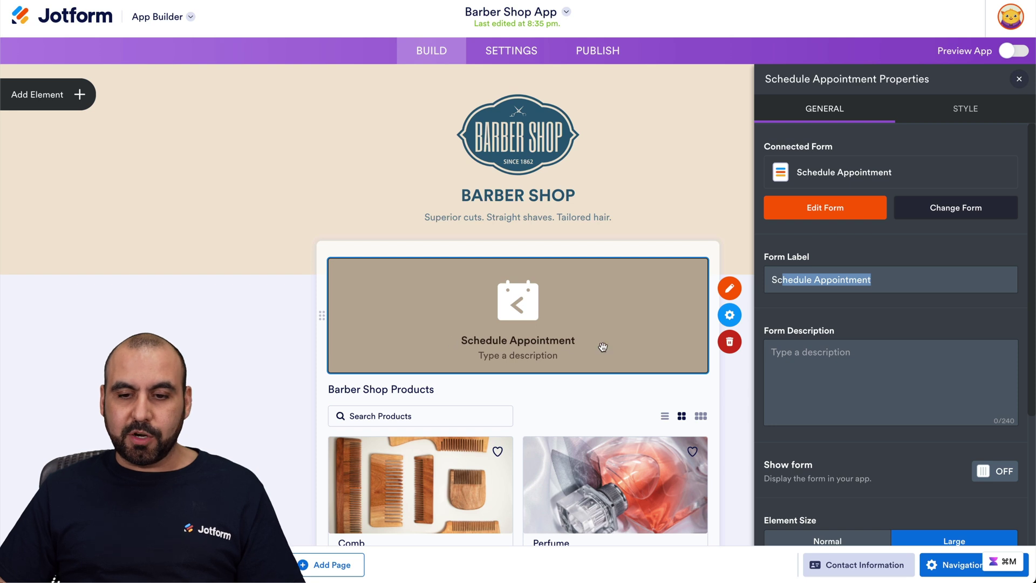
left_click(874, 279)
scroll(872, 323, "down", 4)
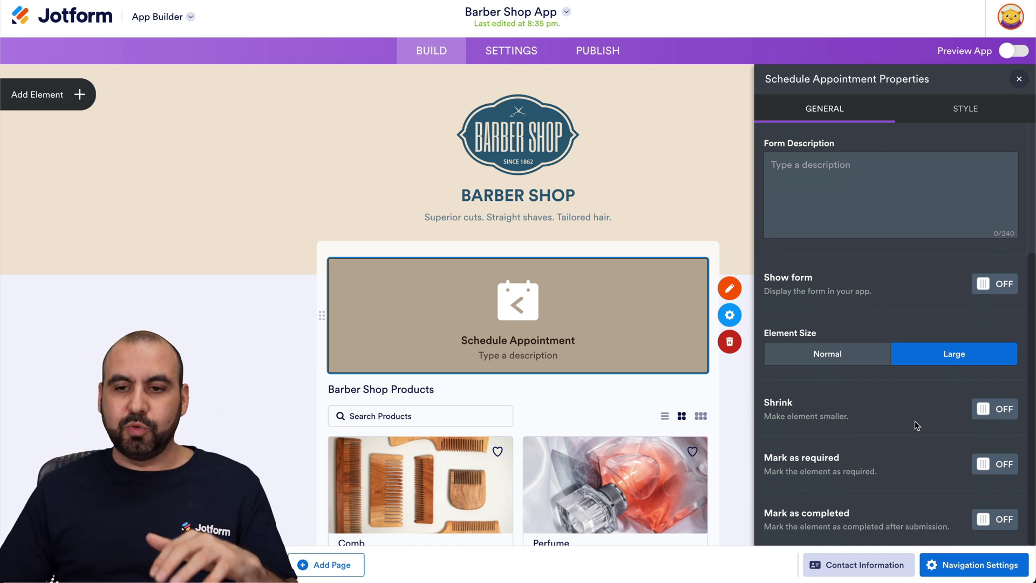
scroll(916, 423, "up", 4)
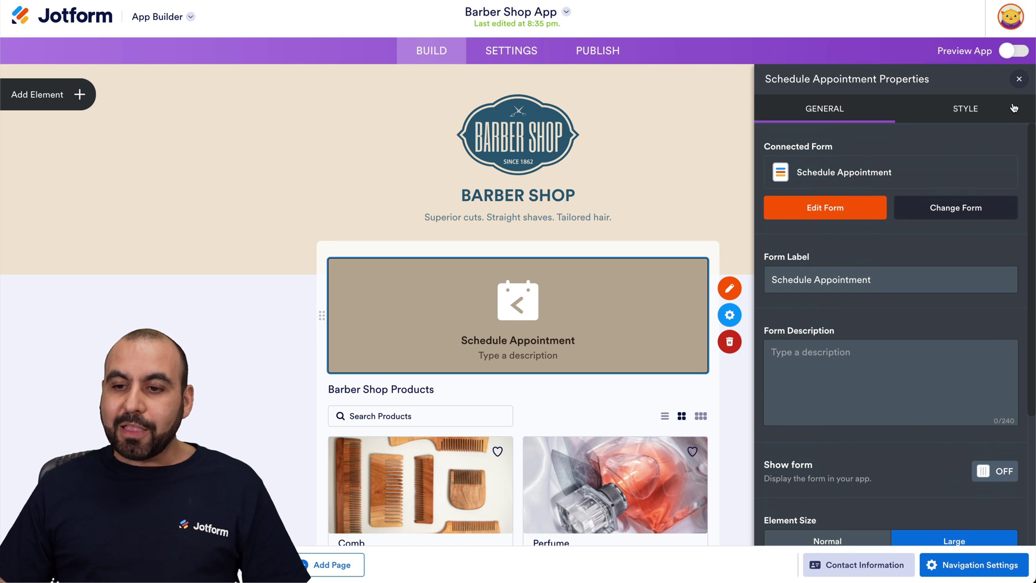
left_click(1019, 80)
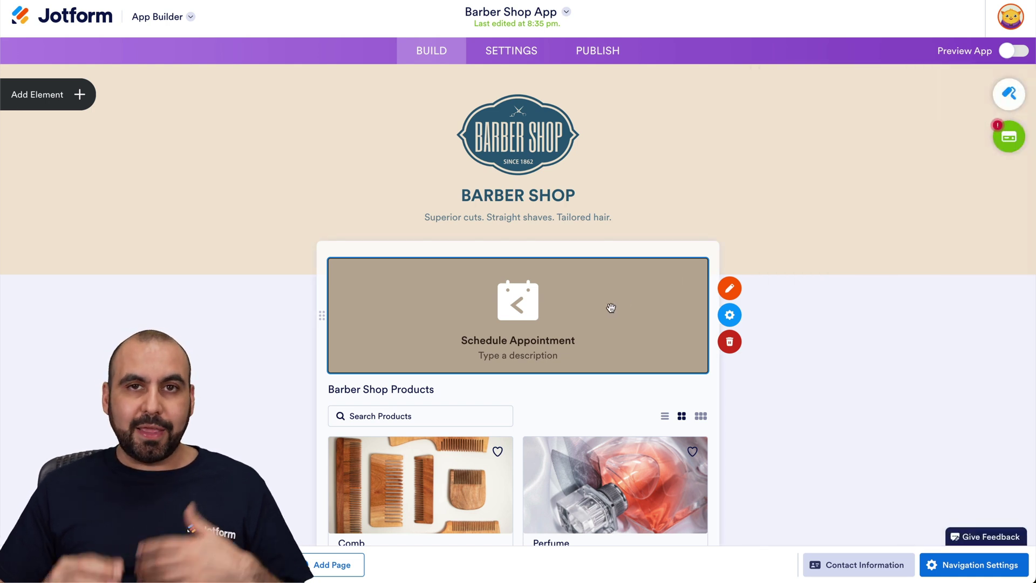
Check the header logo's properties and change the app title to "Appointment System"
left_click(529, 134)
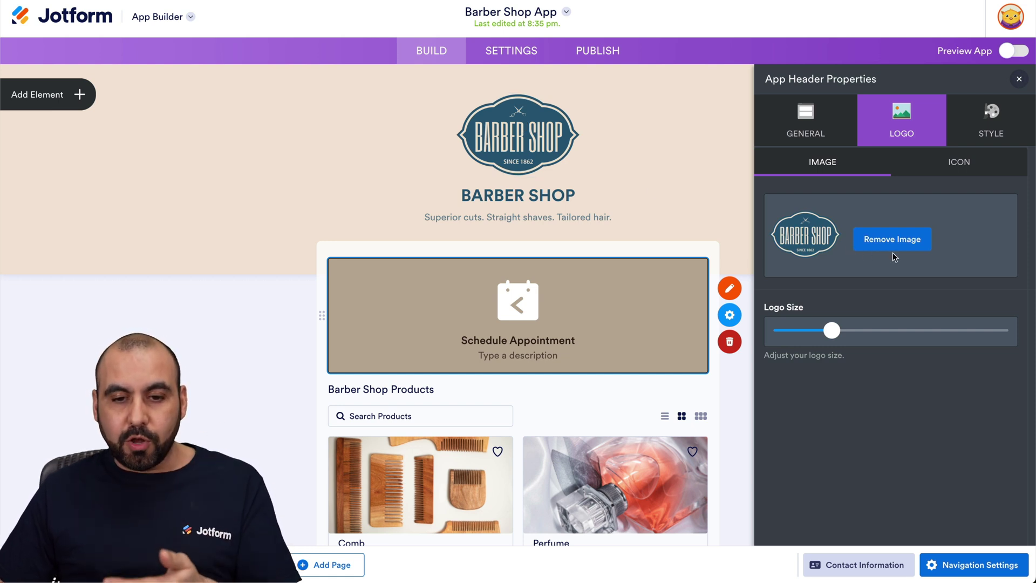
left_click(531, 196)
left_click_drag(575, 196, 459, 191)
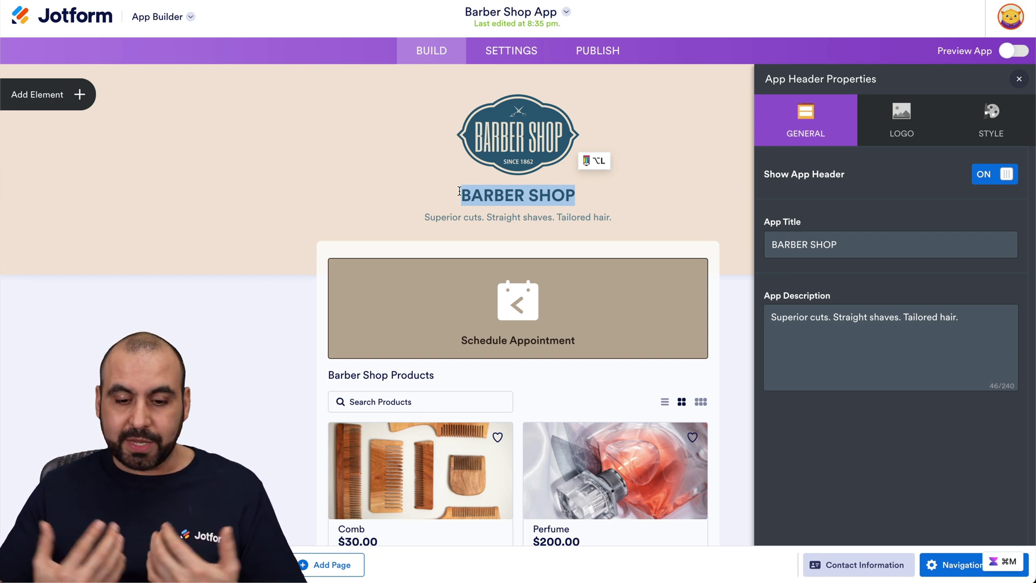
type("Appoint")
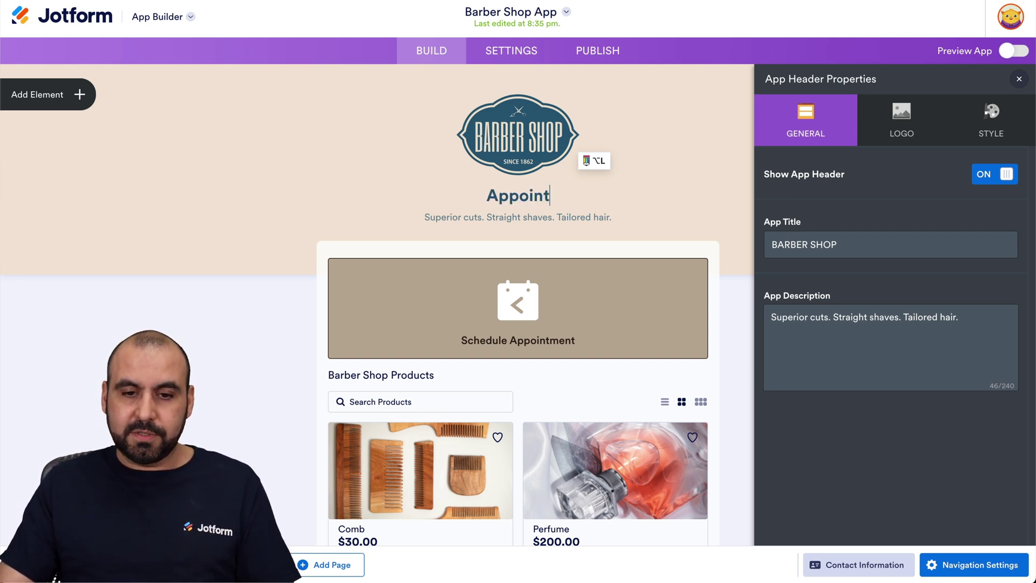
type("ment System")
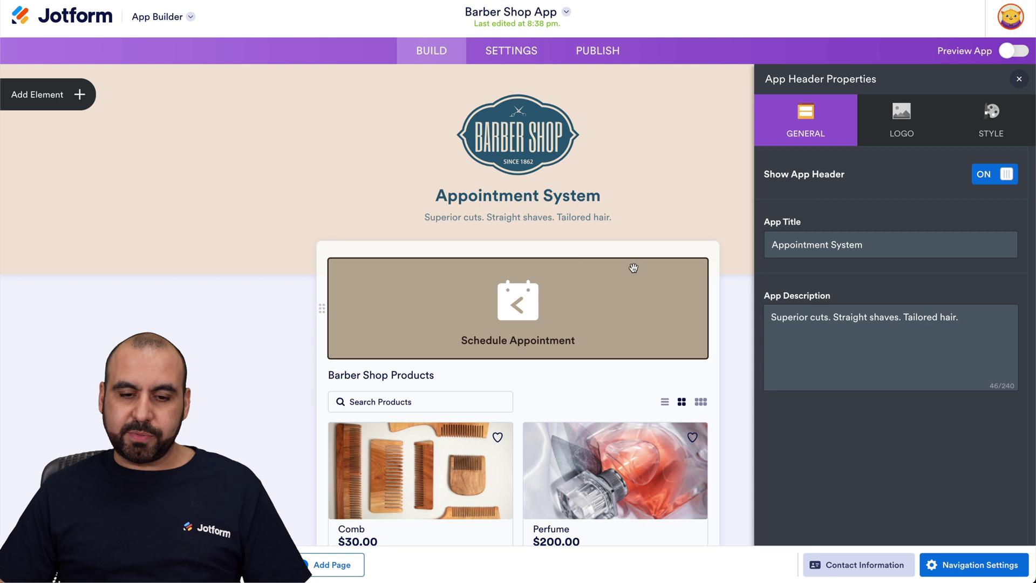
Review the Barber Shop Products list and look through the app's About You and Contact pages
scroll(597, 343, "down", 3)
left_click(476, 269)
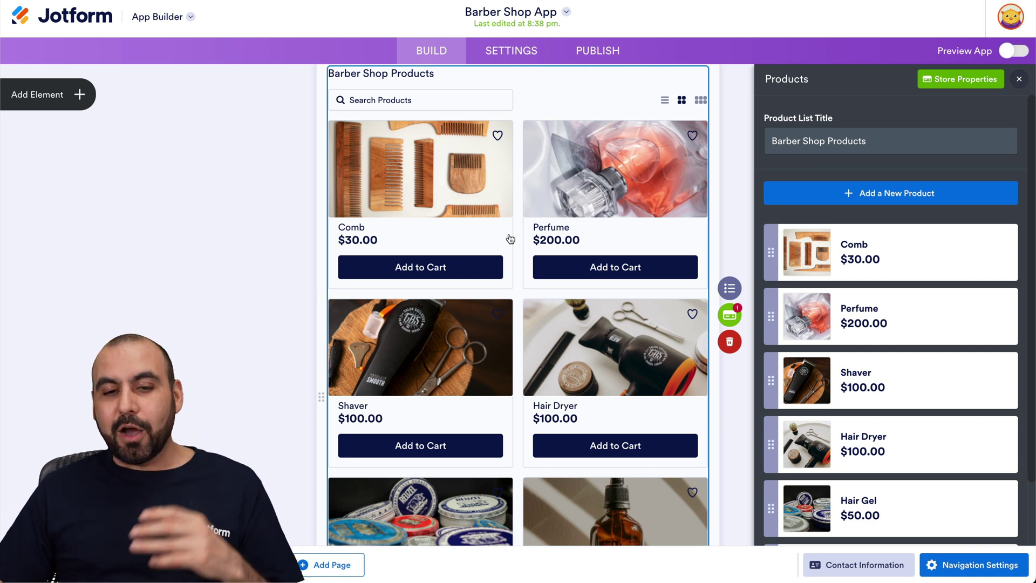
scroll(510, 239, "up", 5)
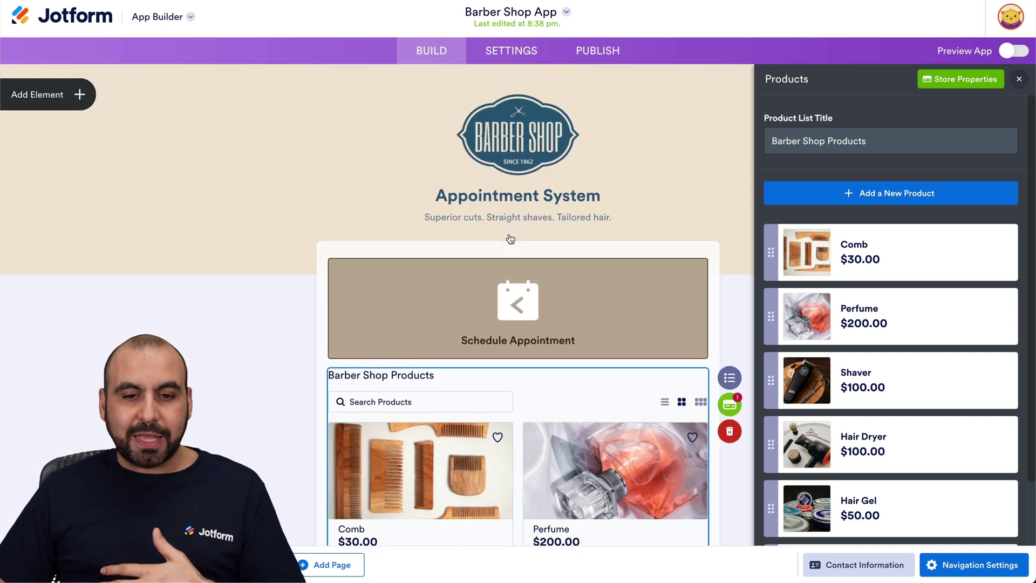
scroll(508, 234, "down", 1)
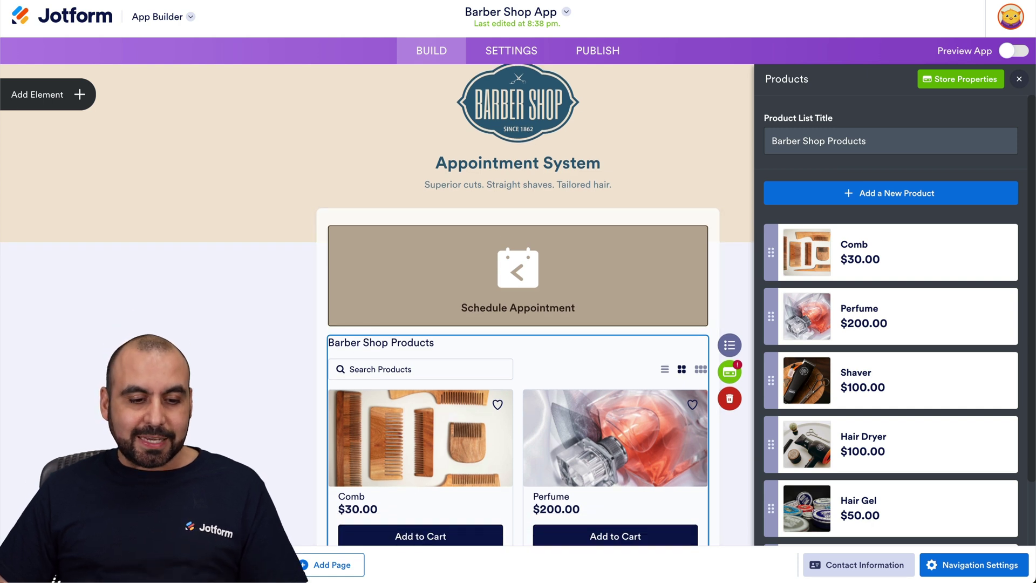
scroll(518, 302, "down", 15)
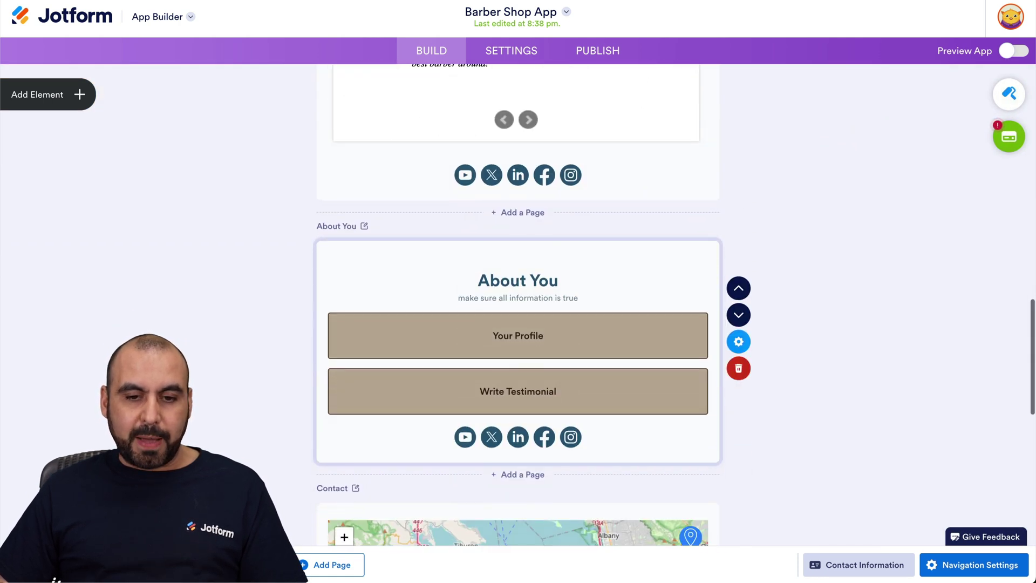
scroll(518, 302, "down", 5)
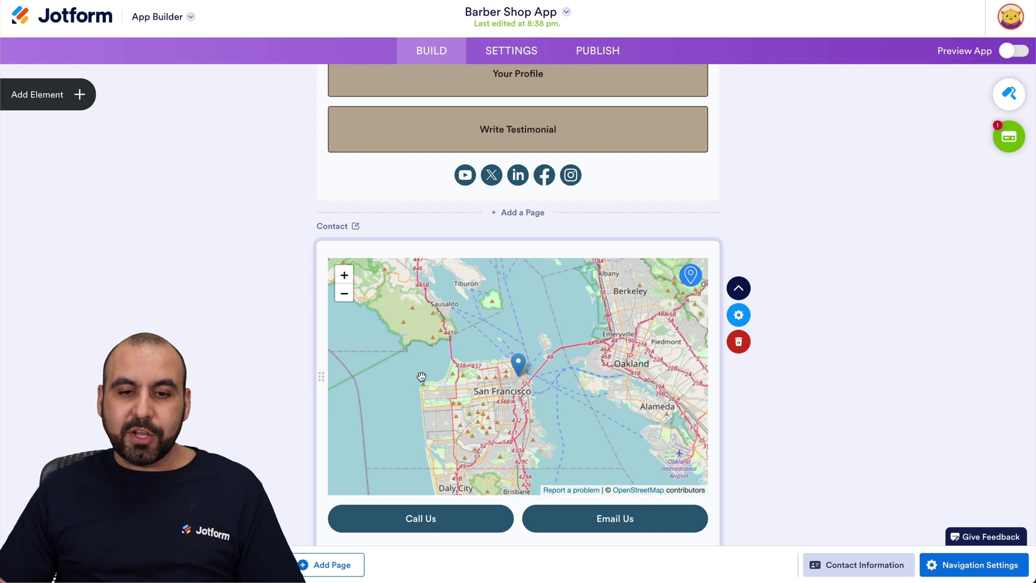
scroll(421, 376, "up", 20)
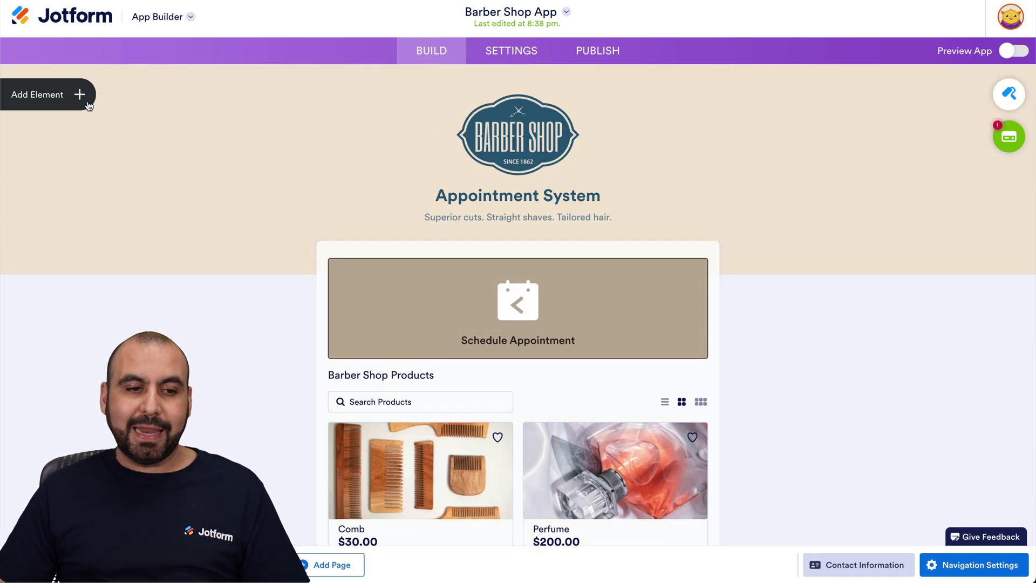
Browse the basic app elements and the widgets that can be added to the app
left_click(88, 103)
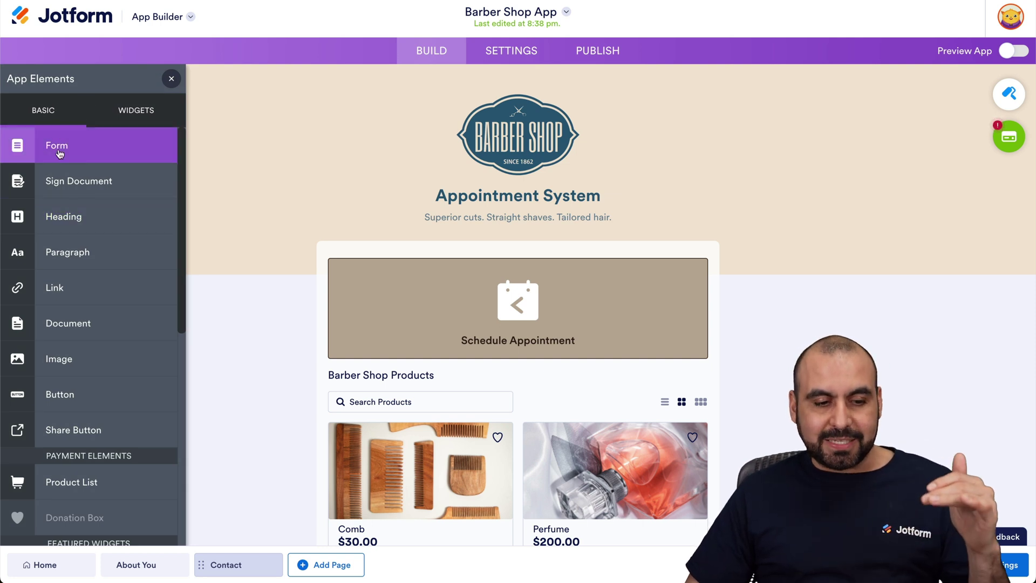
scroll(81, 351, "down", 3)
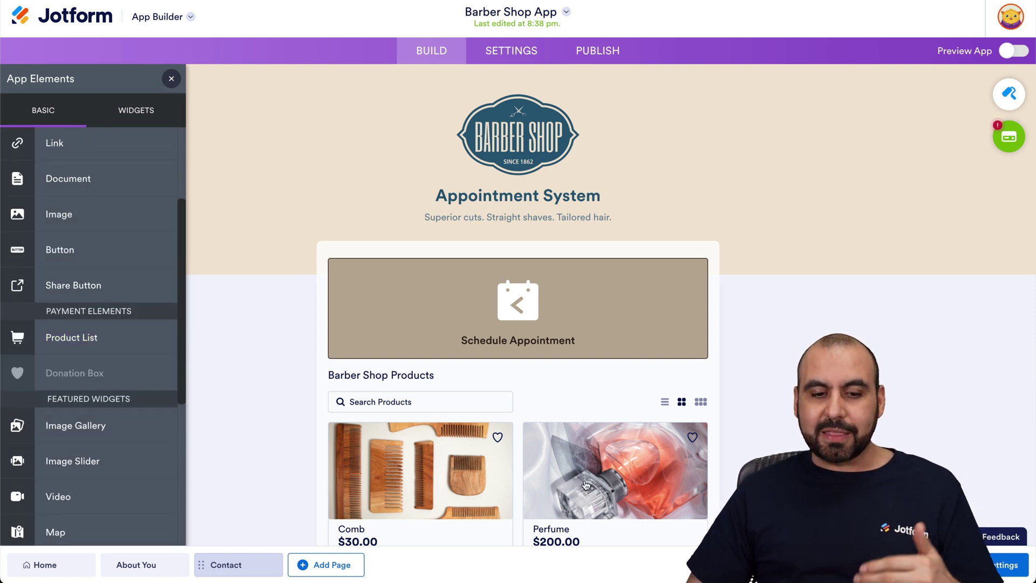
mouse_move(145, 380)
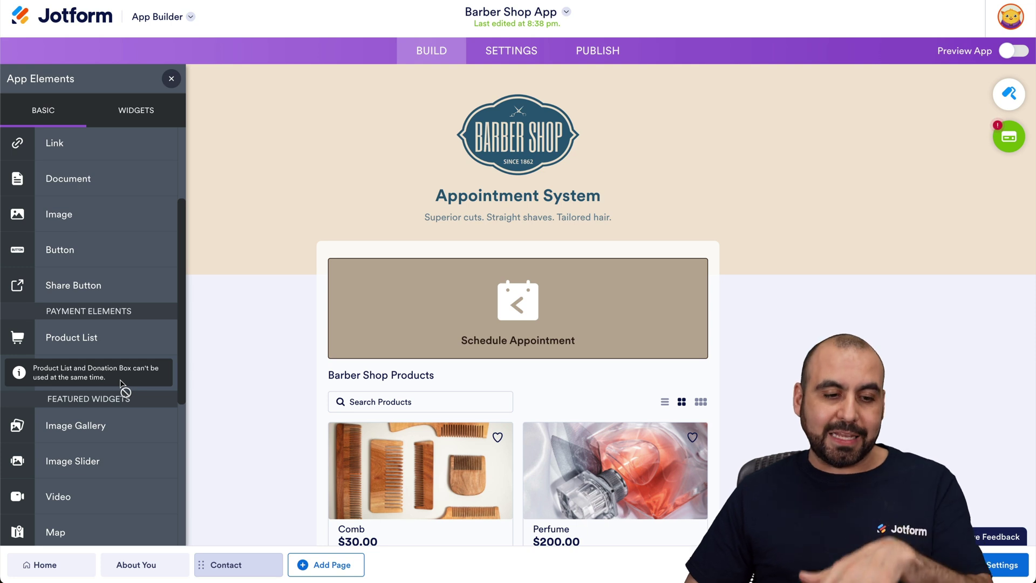
scroll(123, 387, "down", 4)
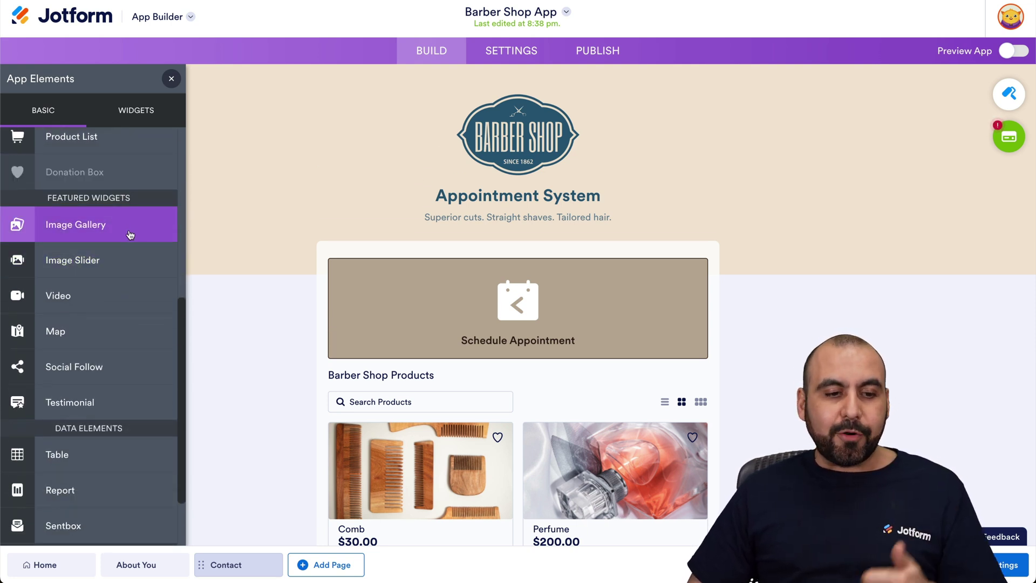
scroll(138, 335, "down", 1)
scroll(139, 345, "down", 1)
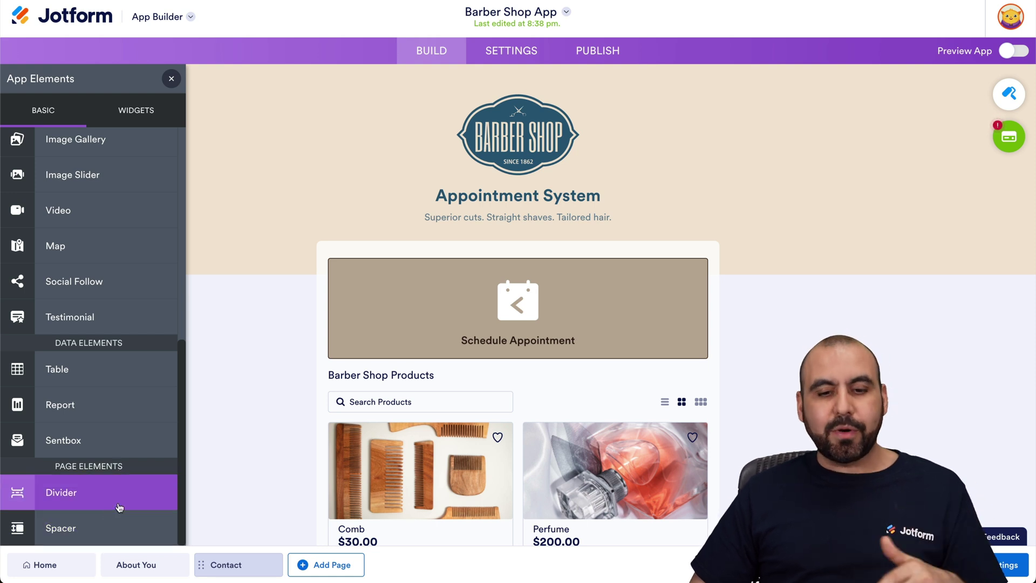
left_click(136, 117)
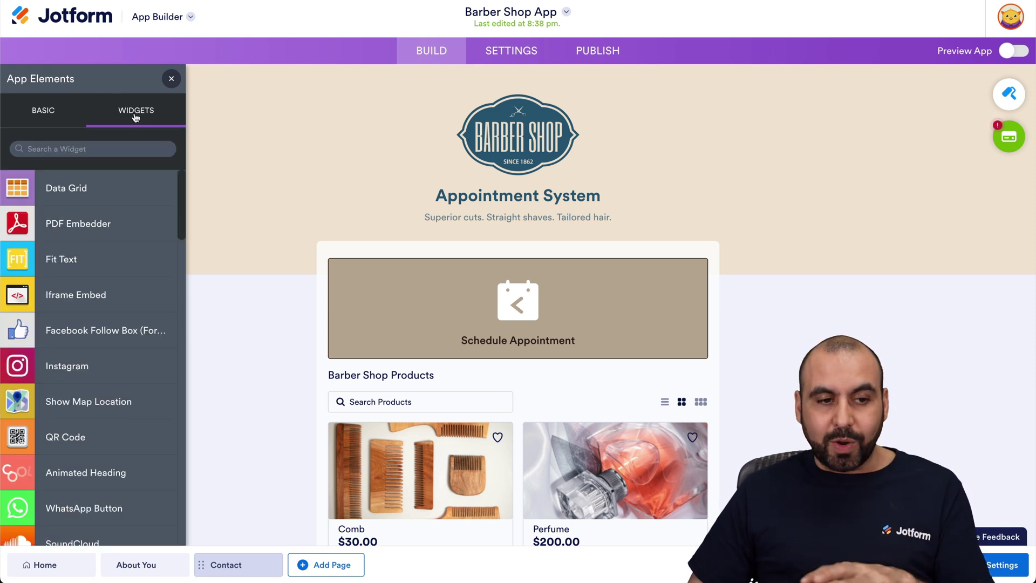
scroll(105, 231, "down", 2)
scroll(106, 242, "down", 1)
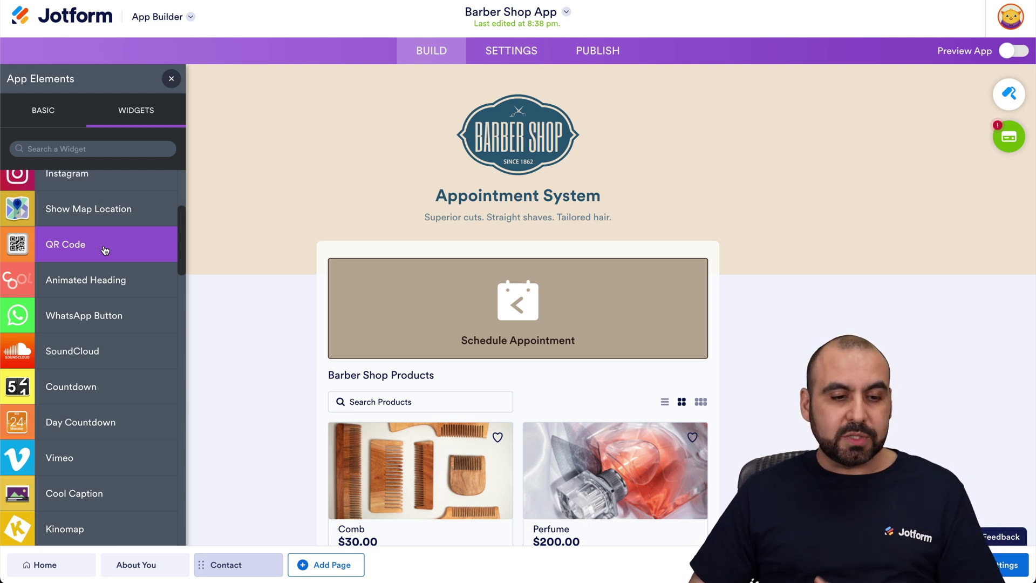
Try out a WhatsApp Button widget below the Schedule Appointment element, reviewing its properties, and delete it
left_click_drag(69, 322, 526, 388)
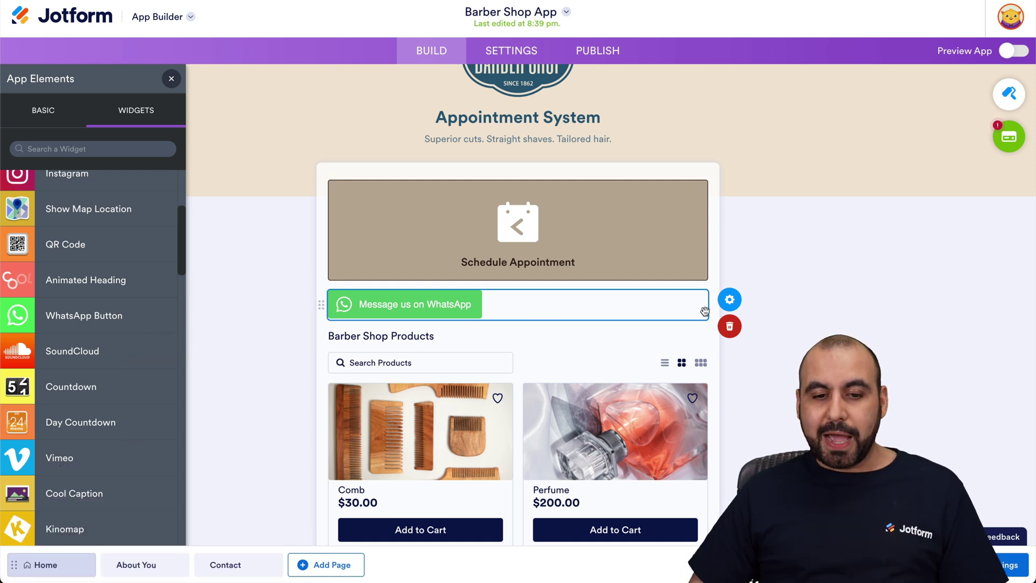
left_click(729, 299)
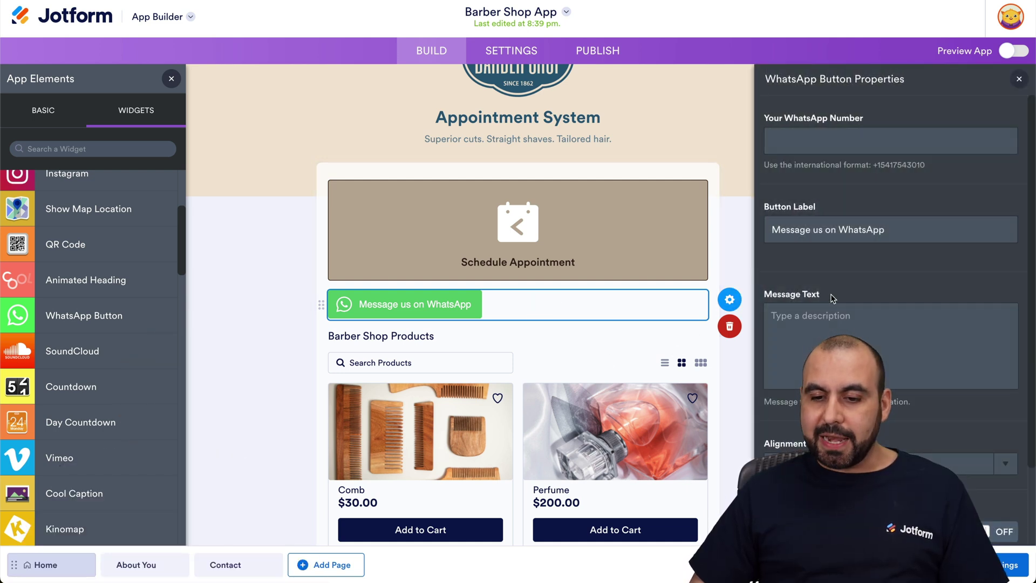
scroll(833, 324, "down", 2)
scroll(800, 431, "up", 2)
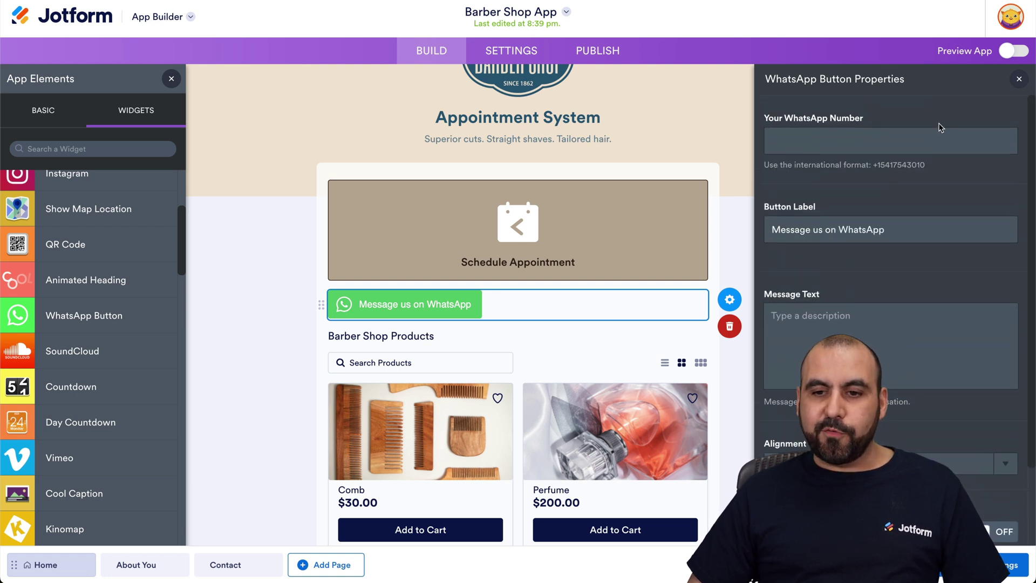
left_click(1018, 79)
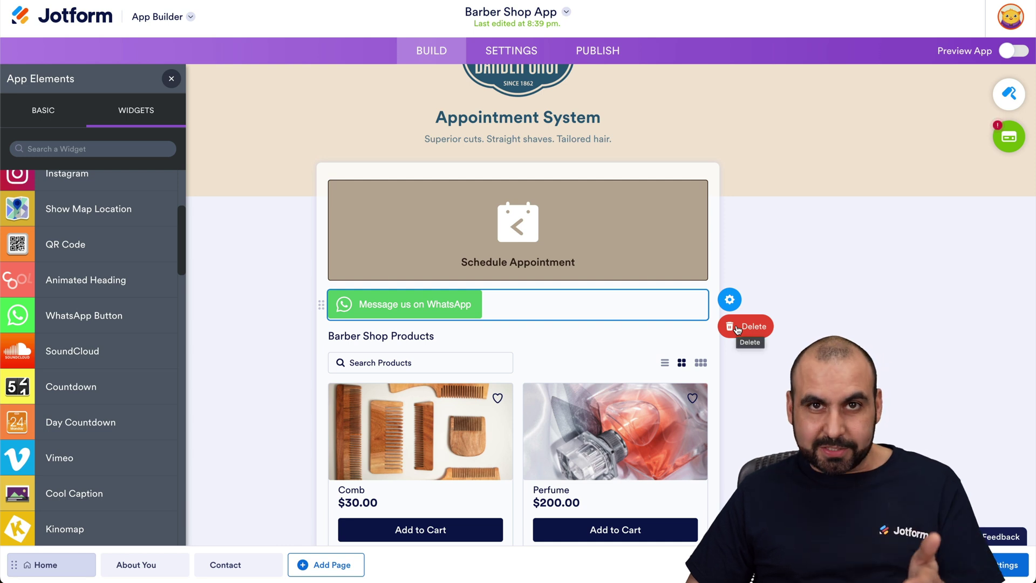
left_click(737, 327)
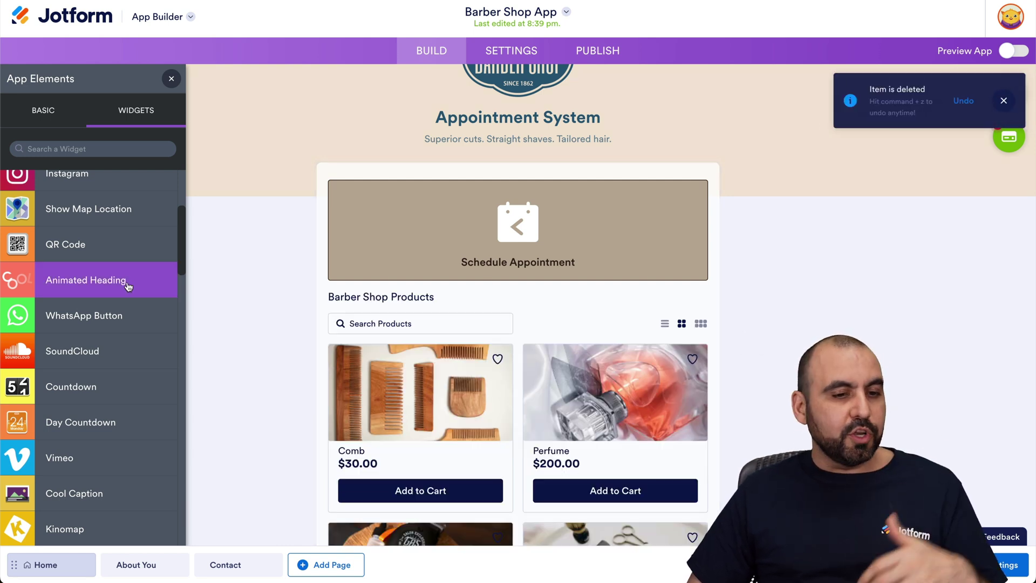
Look through the remaining widgets offered for the app, past Animated Heading and Digital Clock
scroll(112, 405, "down", 1)
scroll(111, 404, "down", 13)
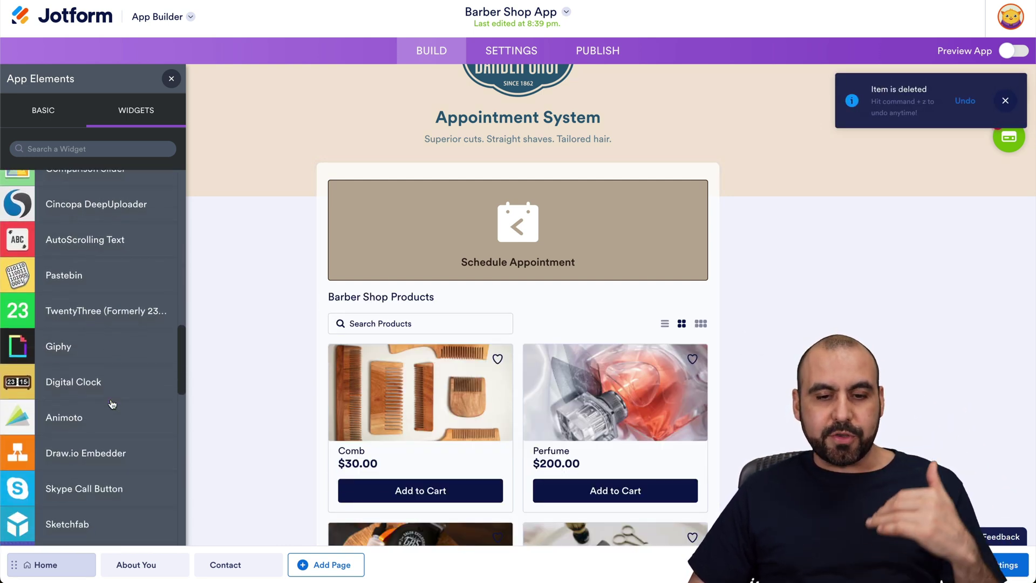
scroll(112, 403, "down", 4)
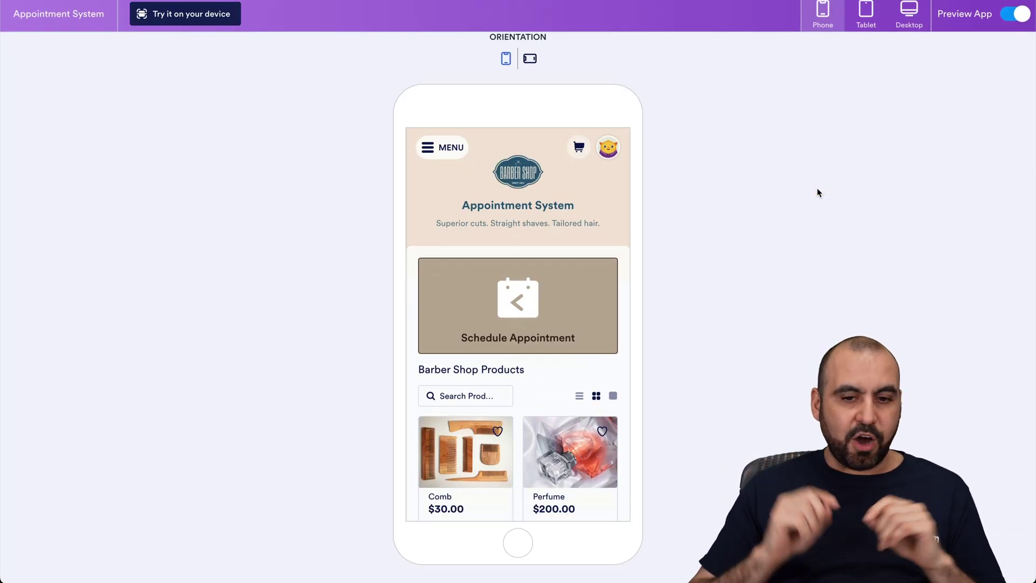
Preview the app as on a phone, visiting the About You and Contact pages and returning to Home
left_click(450, 148)
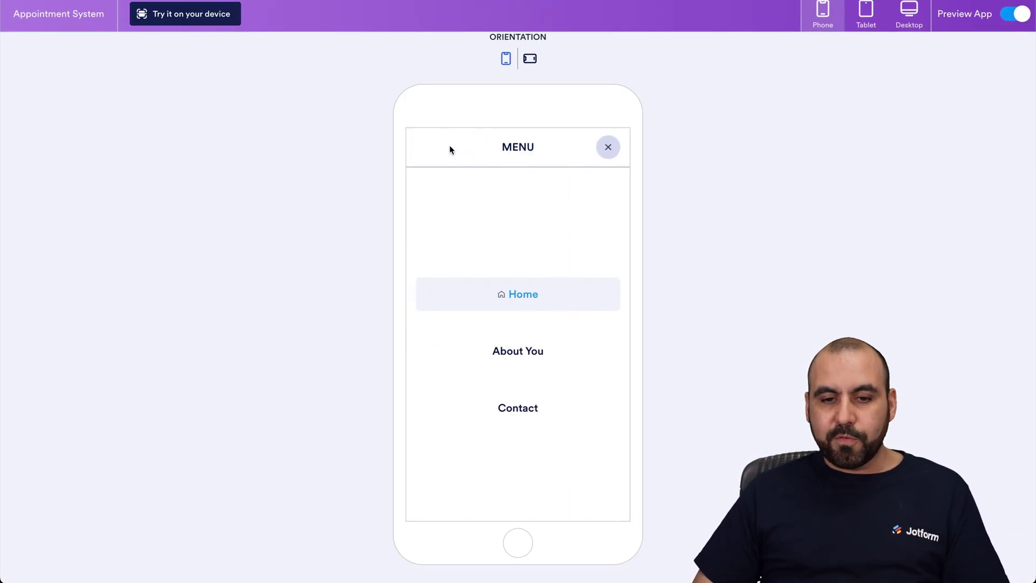
left_click(537, 358)
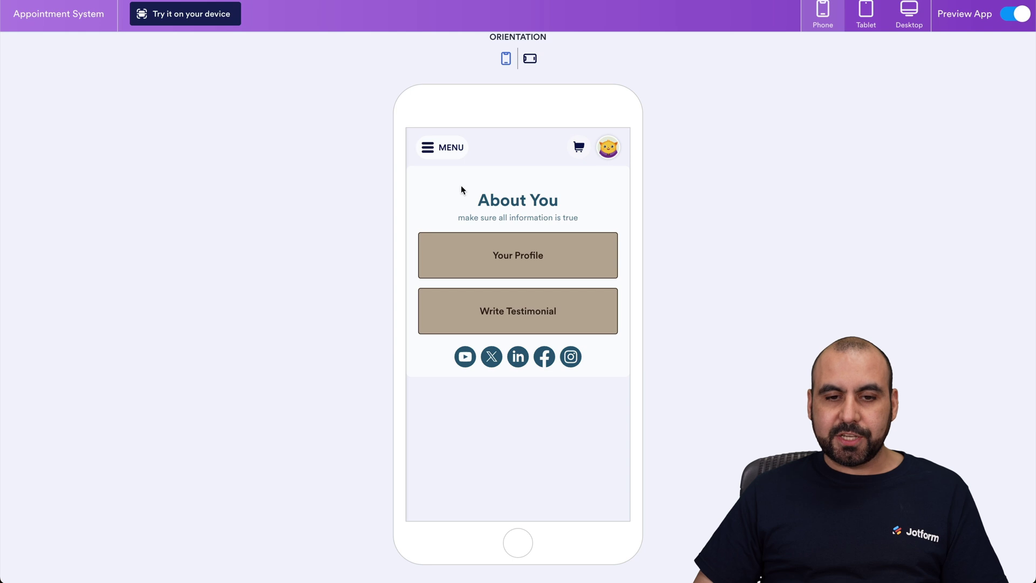
left_click(434, 146)
left_click(494, 400)
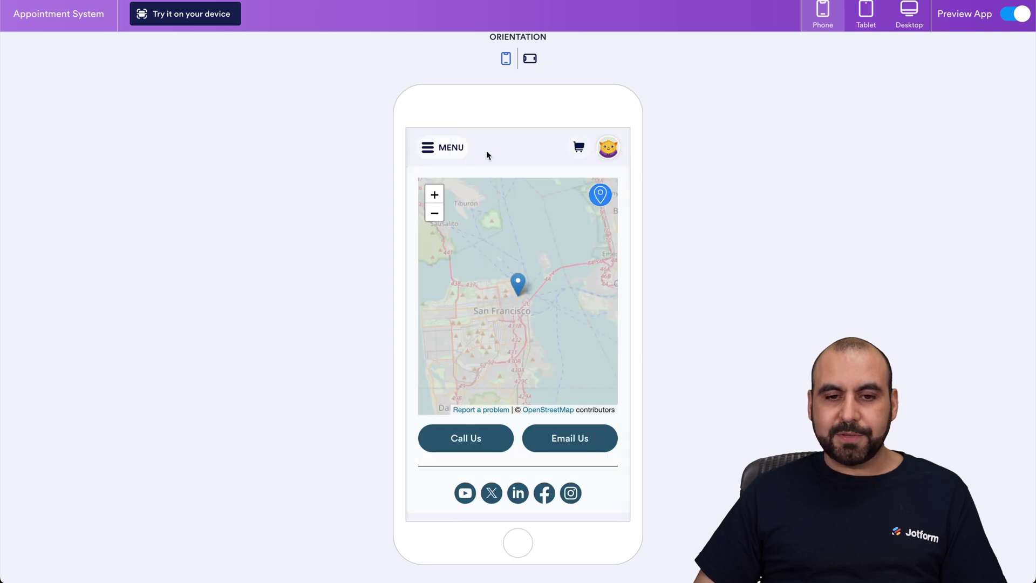
left_click(443, 147)
left_click(516, 288)
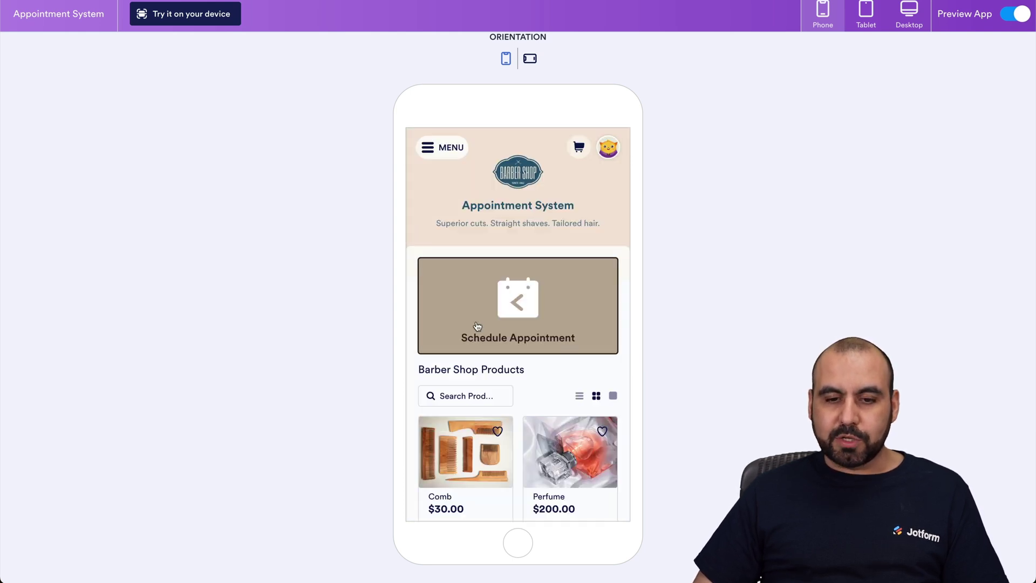
Open the Schedule Appointment form for filling out in the phone preview, review its fields and return to the Home page
left_click(529, 298)
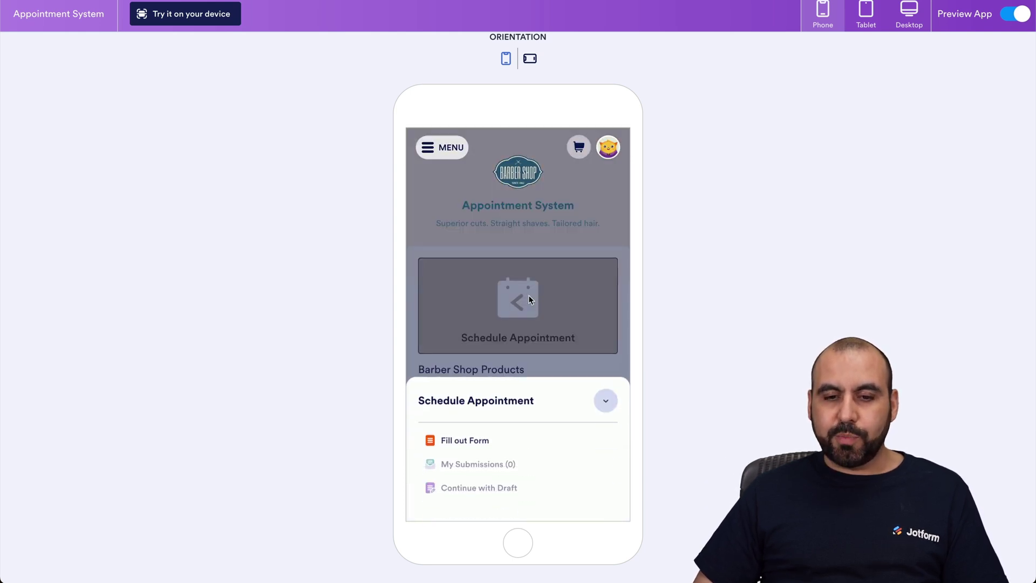
left_click(480, 450)
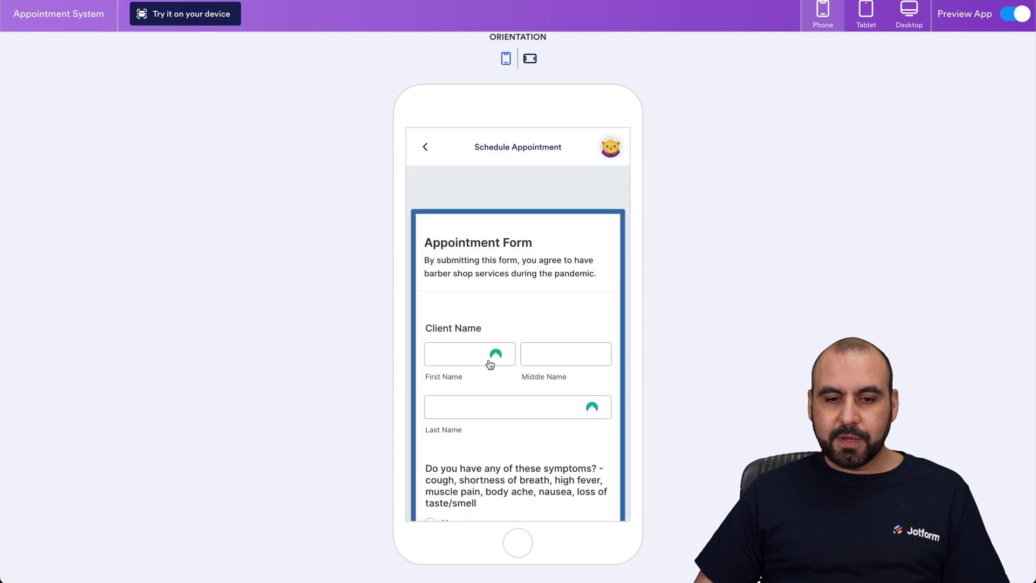
scroll(488, 359, "down", 10)
scroll(488, 358, "down", 5)
scroll(488, 358, "up", 3)
scroll(487, 358, "down", 1)
left_click(426, 148)
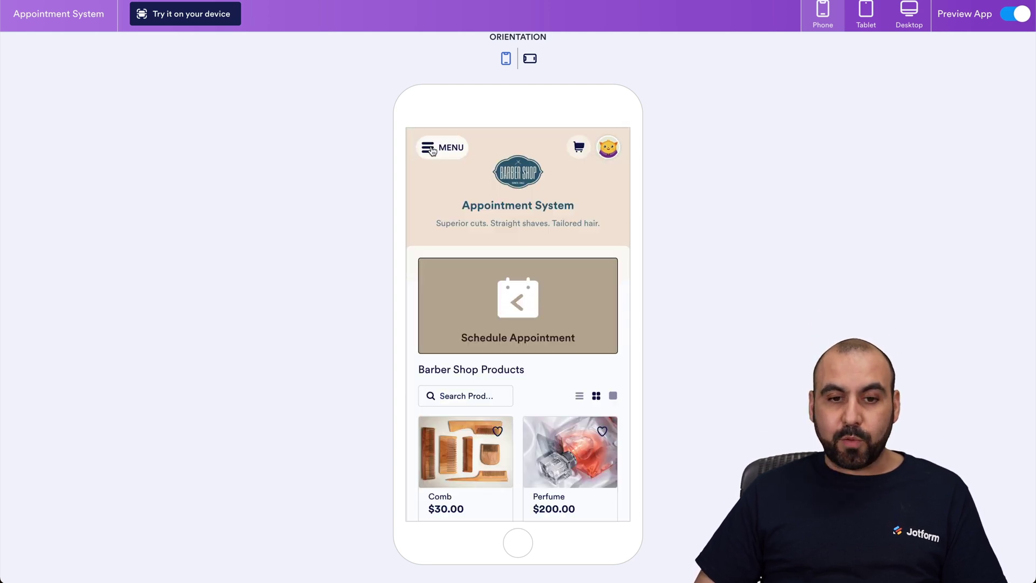
Check the app's page menu once more, leave the preview and look over the Home page in the builder
left_click(431, 149)
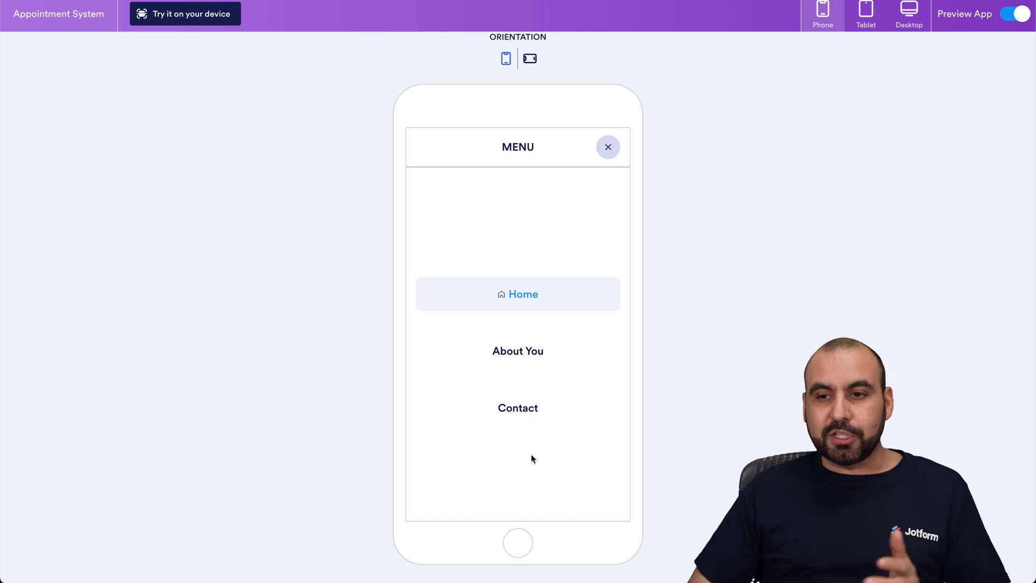
left_click(1014, 14)
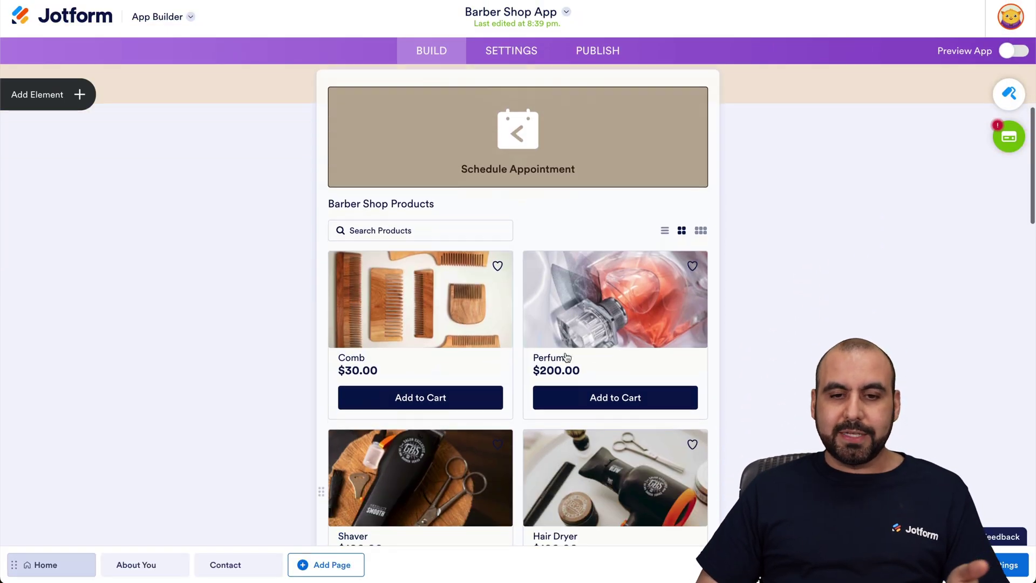
scroll(567, 357, "down", 2)
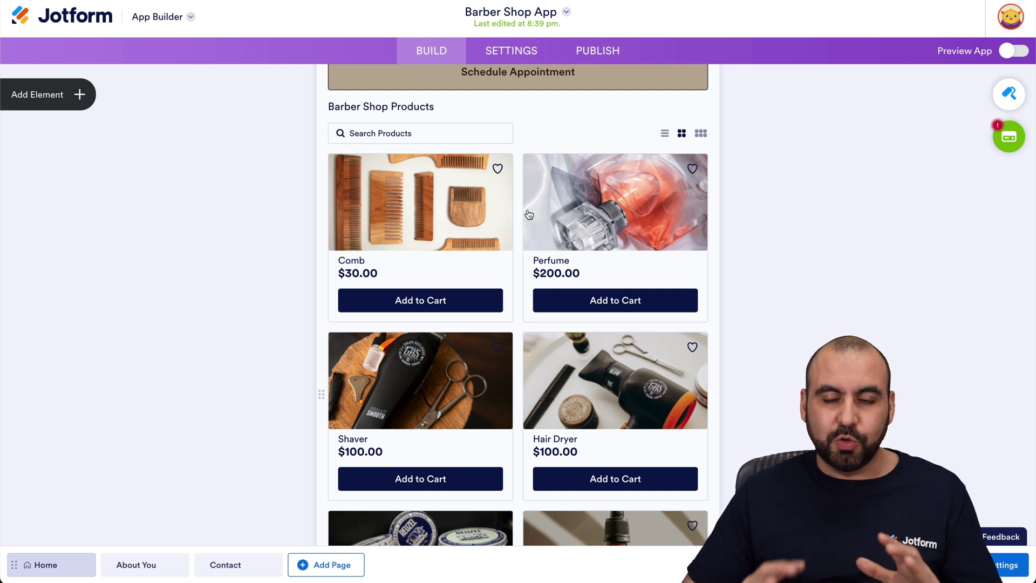
scroll(584, 271, "up", 5)
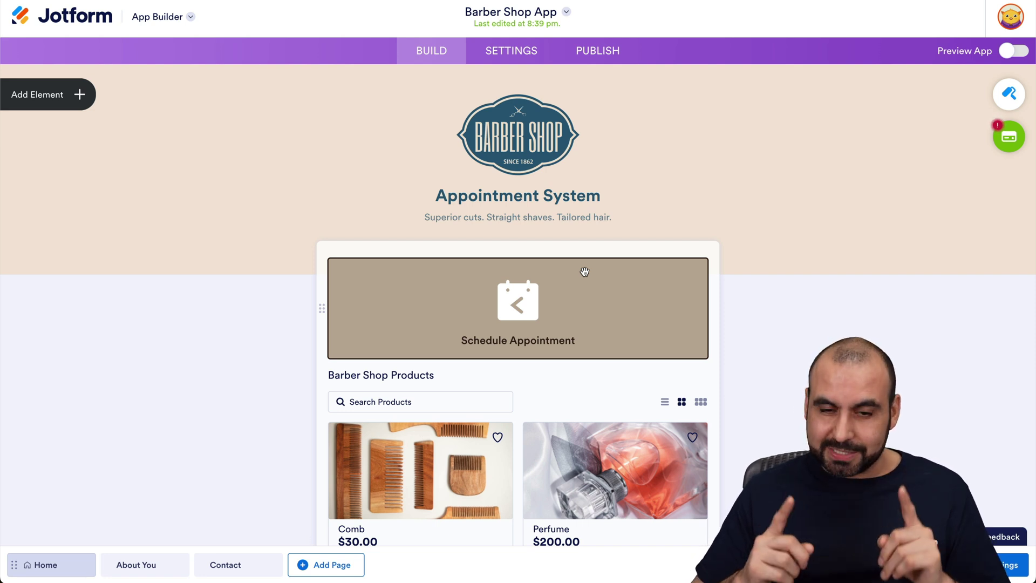
Review the app's publishing and sharing options, including its QR code, and return to building the app
left_click(597, 54)
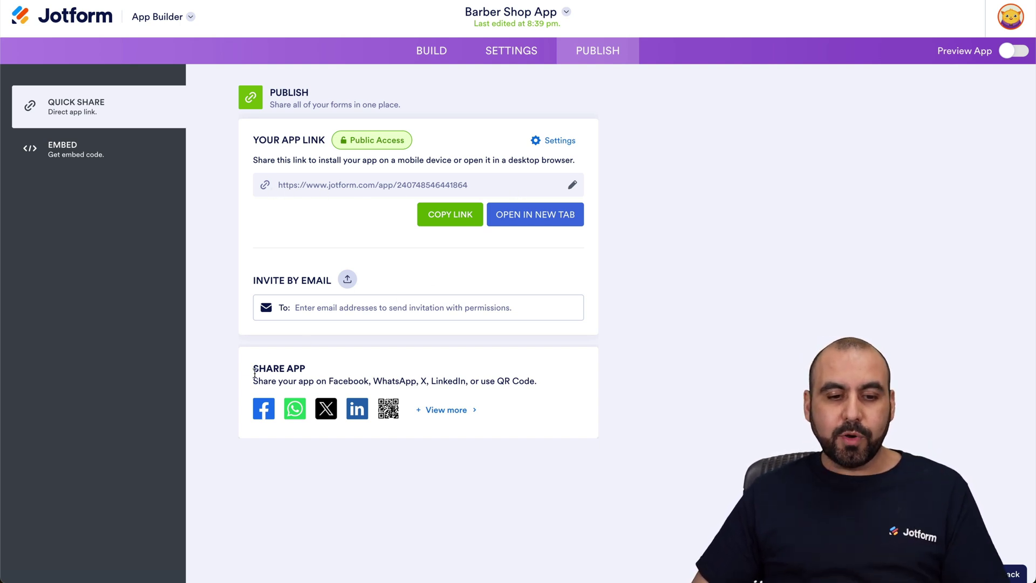
left_click(439, 412)
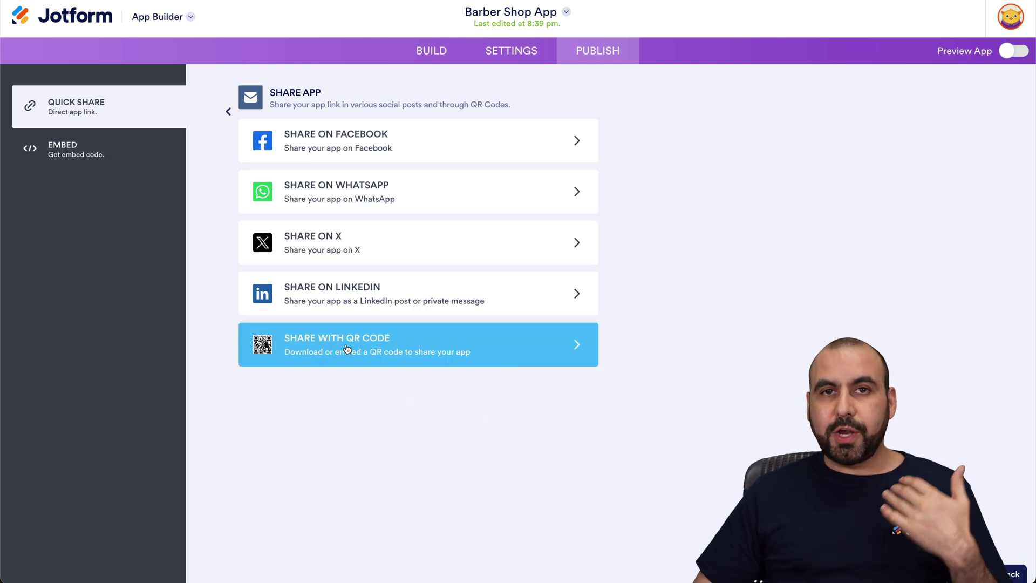
left_click(410, 348)
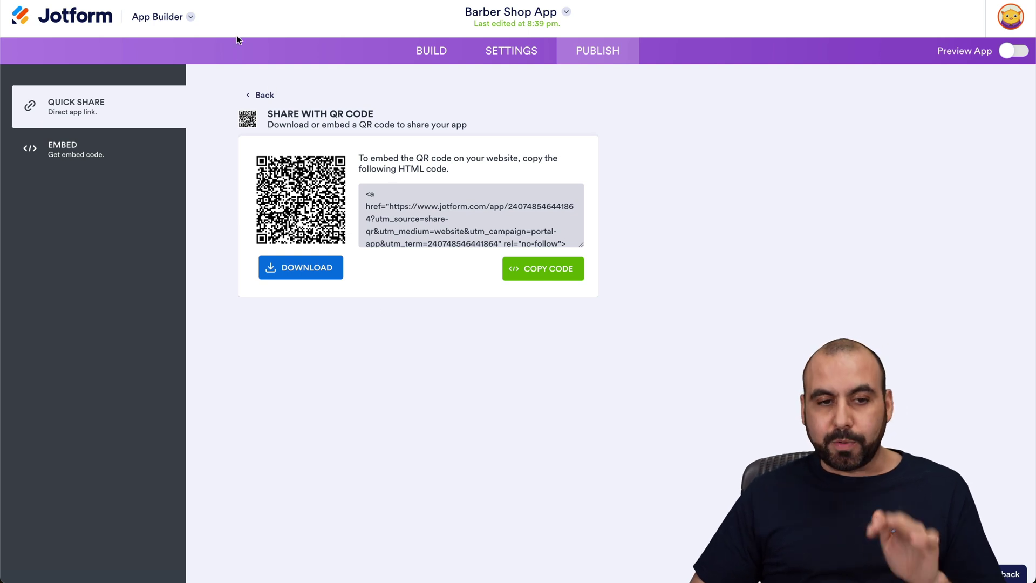
left_click(254, 94)
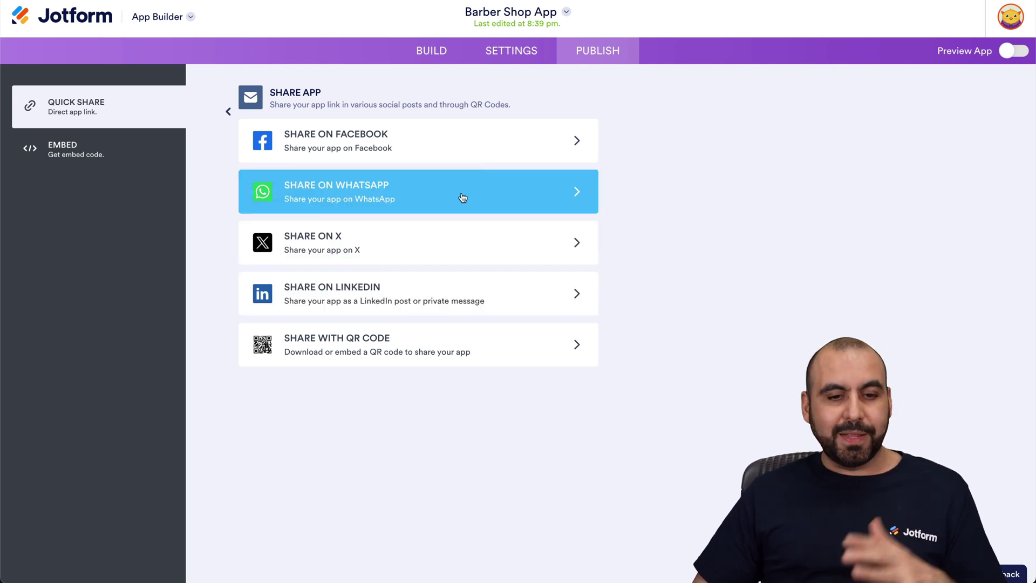
left_click(228, 111)
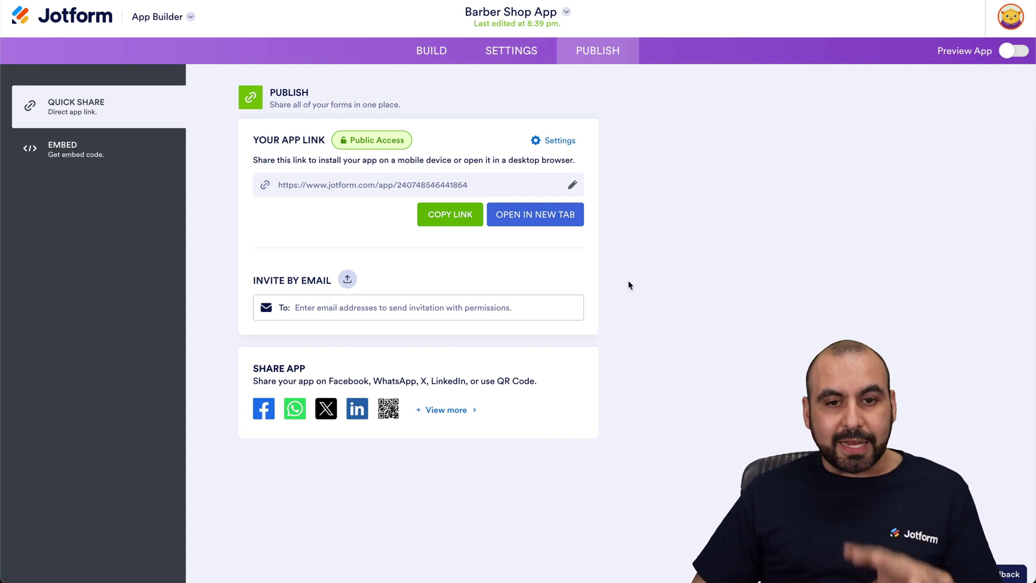
left_click(431, 50)
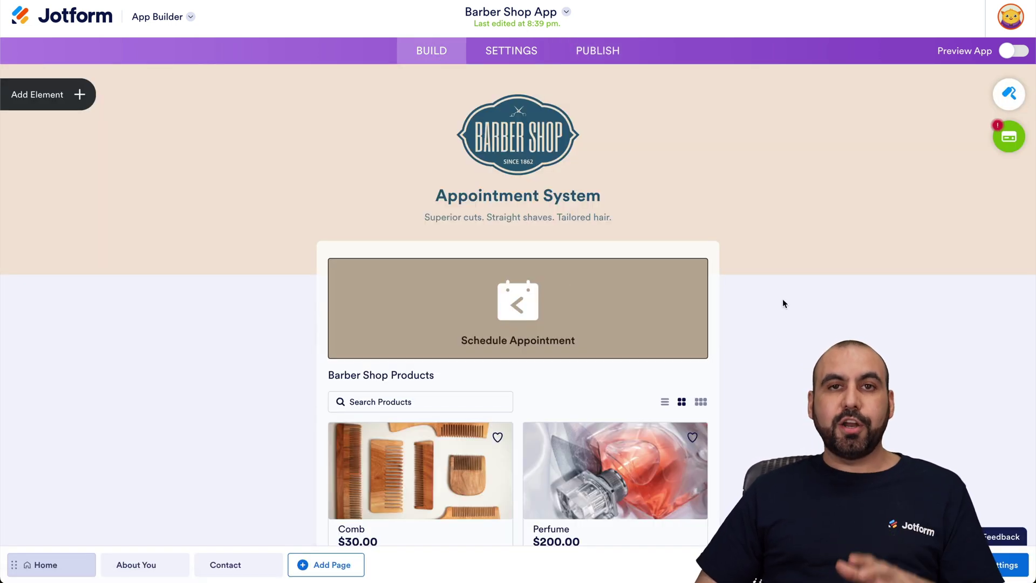